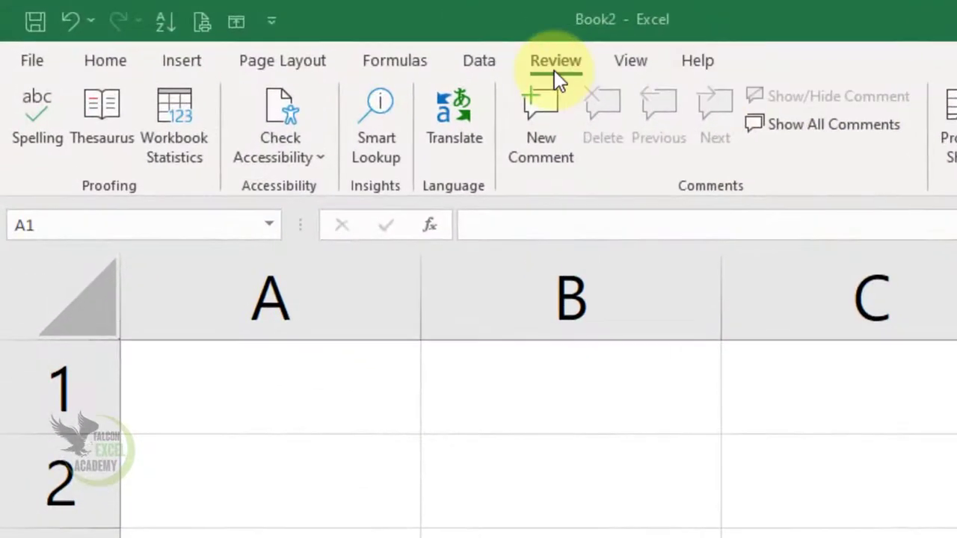
- Show the proofing and review commands with cell A1 of the blank sheet selected
click(226, 32)
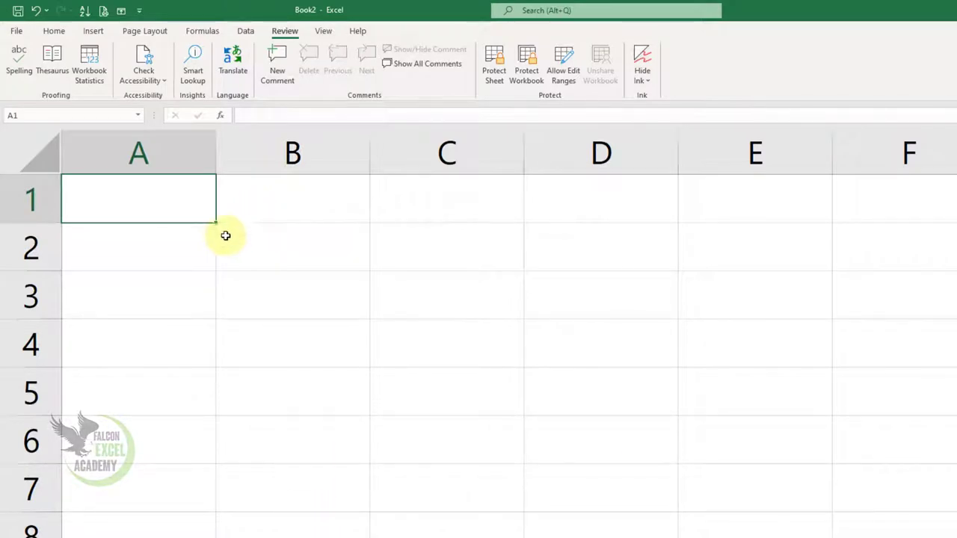
click(182, 246)
click(171, 210)
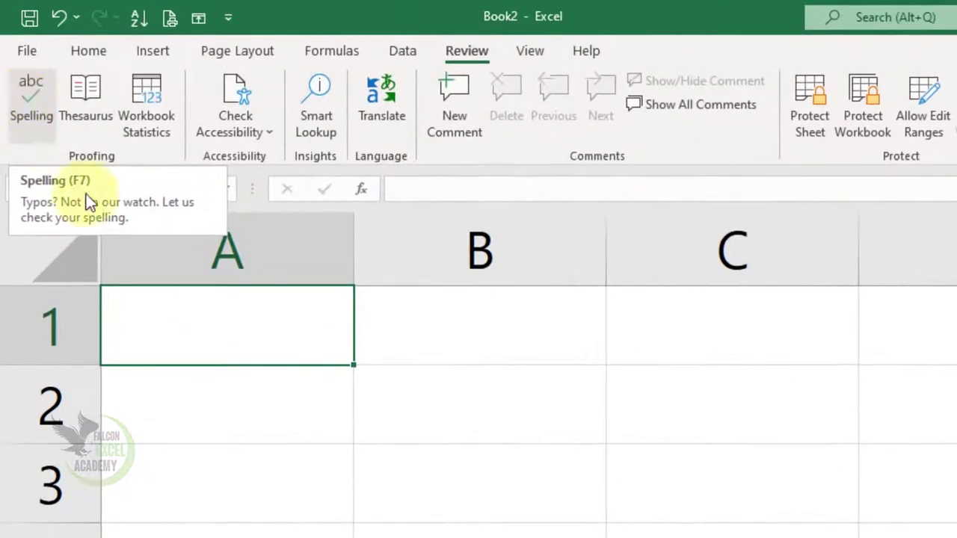
click(188, 416)
click(246, 318)
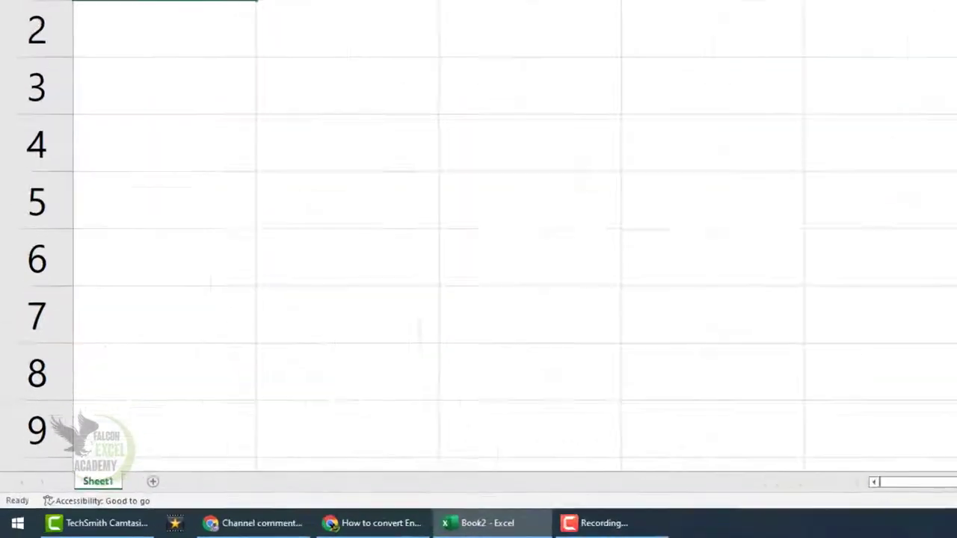
- Launch Word and create a new blank document
key(super+r)
text(winword)
key(Return)
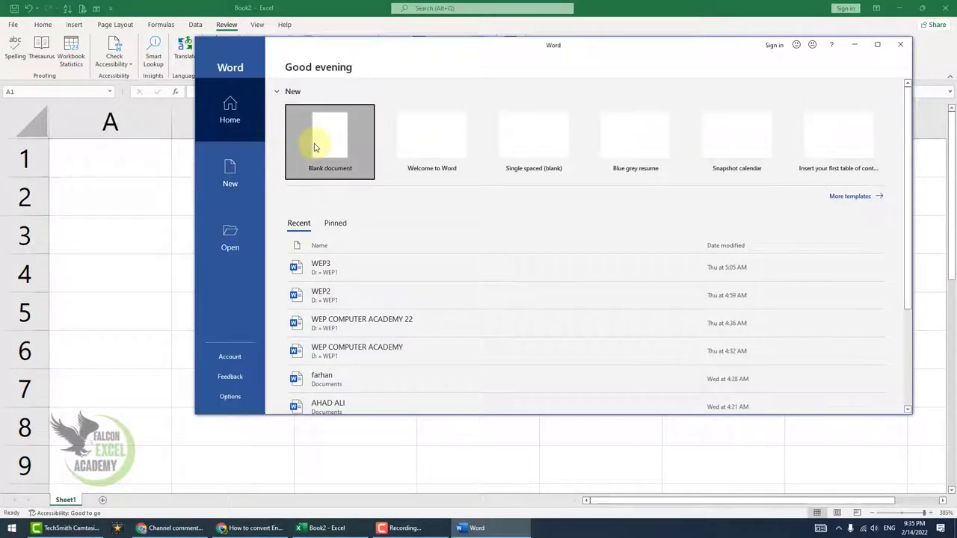
click(314, 147)
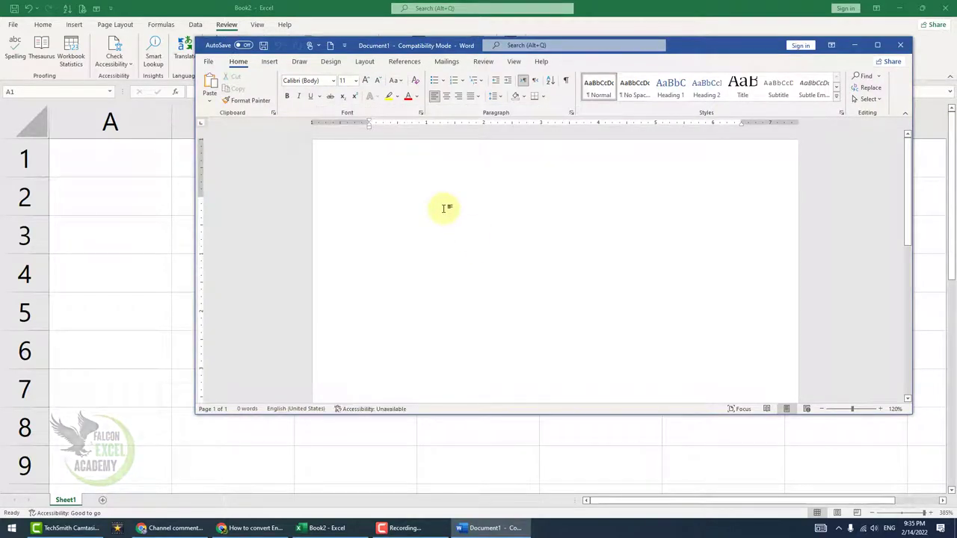
- Enter the misspelled word "opple" followed by a space in the document, and return to the Excel workbook
text(oppl)
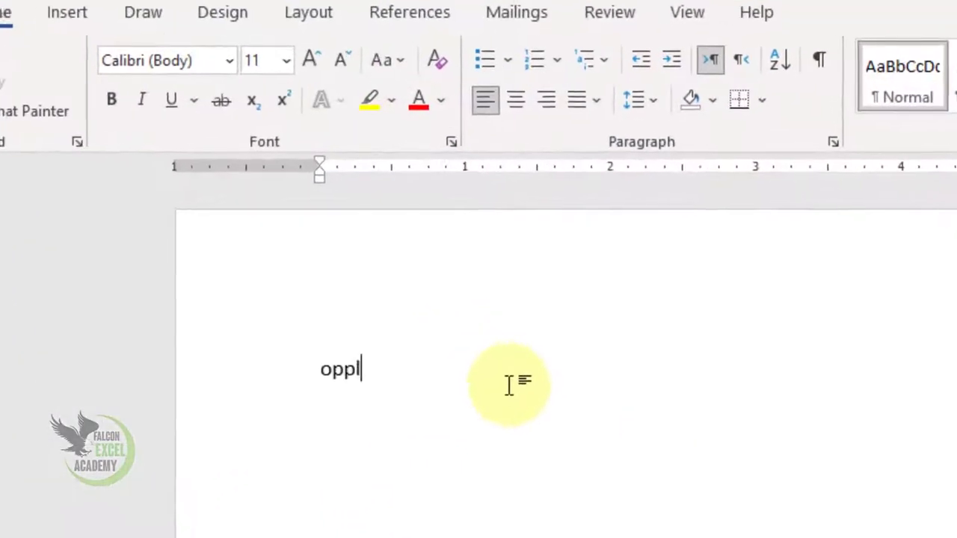
text(e)
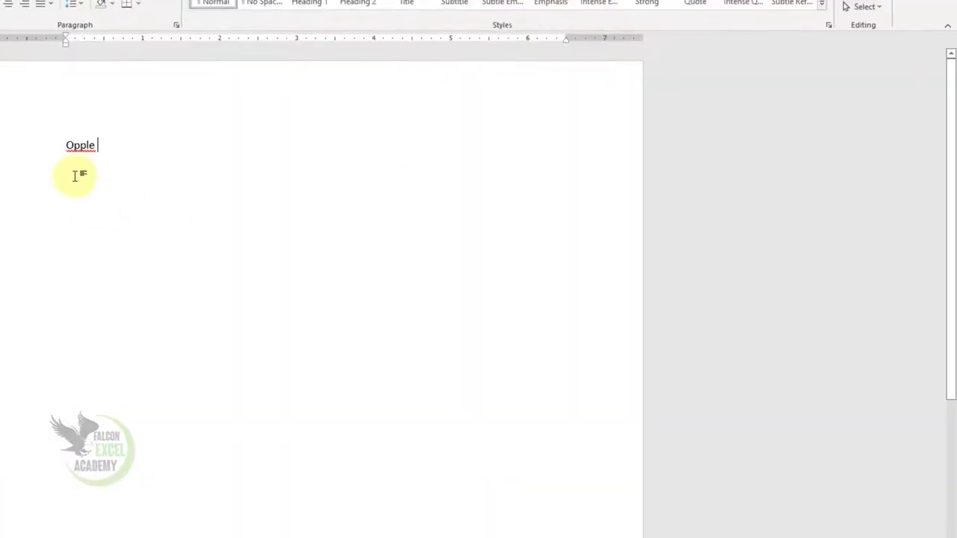
click(901, 9)
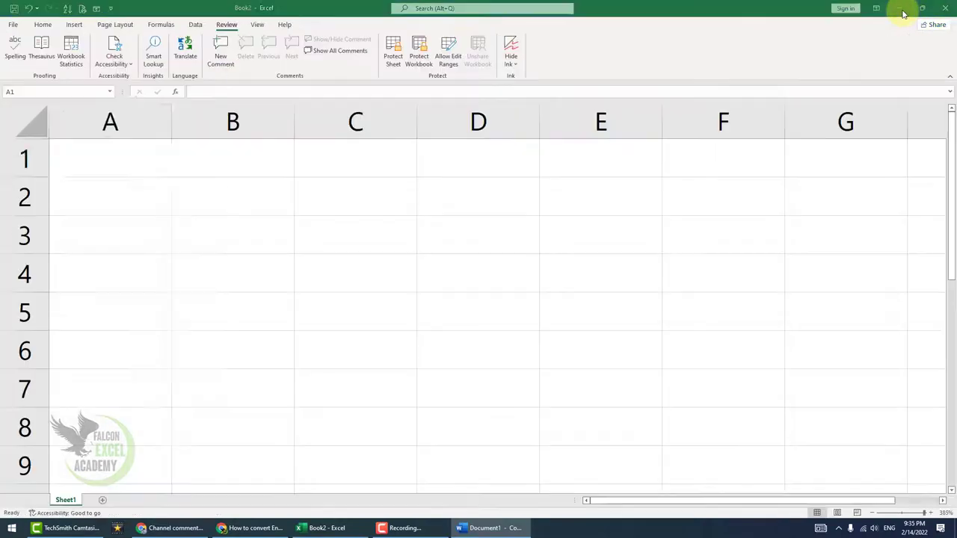
- Enter the misspelled word "Opple" in cell A1
click(141, 208)
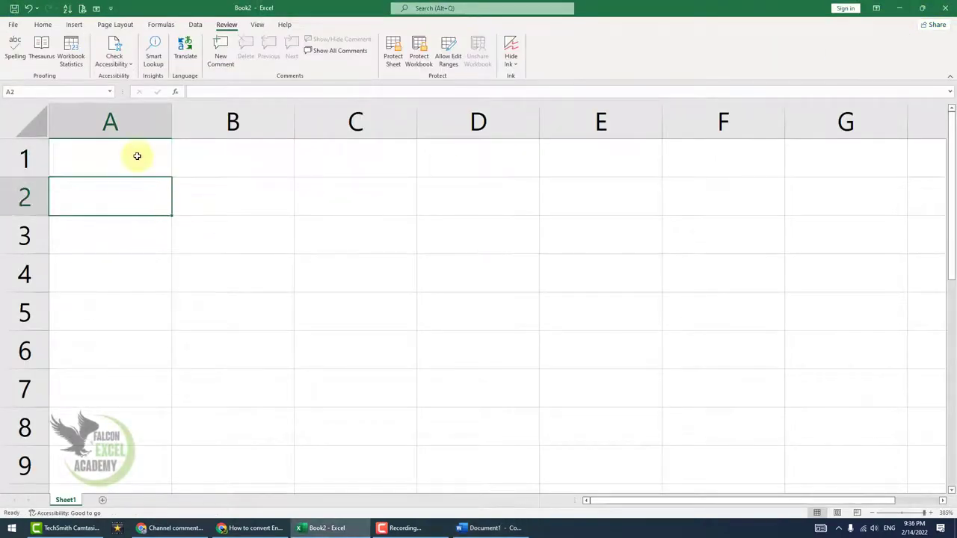
double_click(136, 156)
text(Oppl)
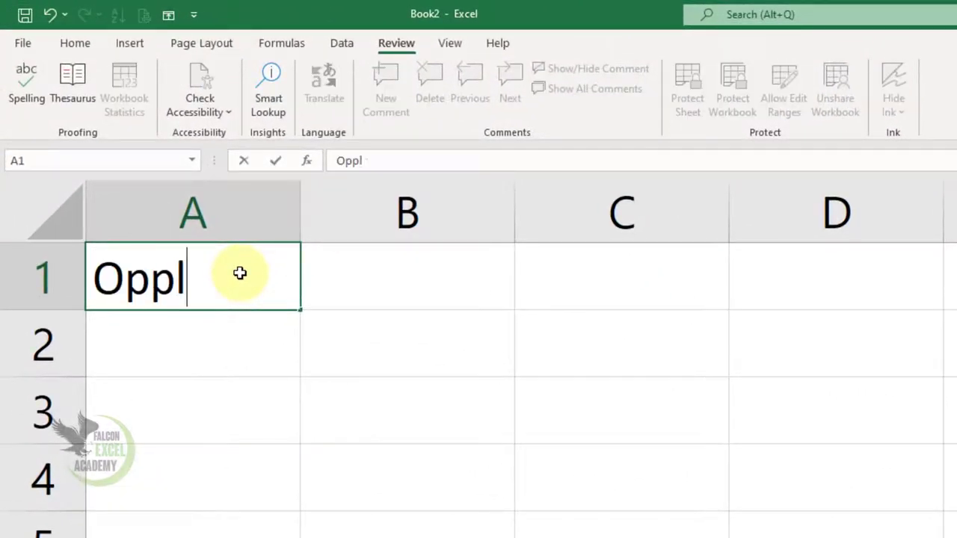
text(e)
key(Return)
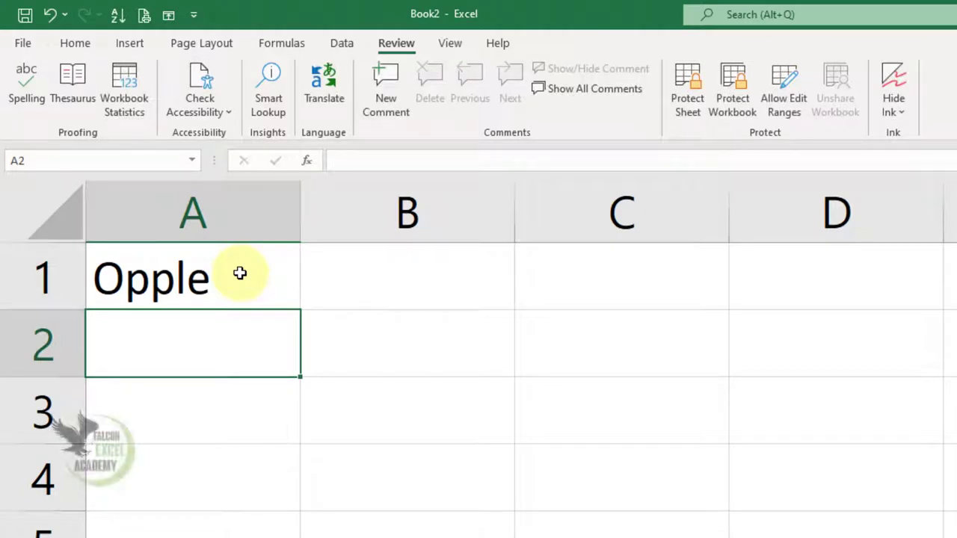
- Spell-check cell A1 and replace "Opple" with the suggested word "Apple"
click(240, 273)
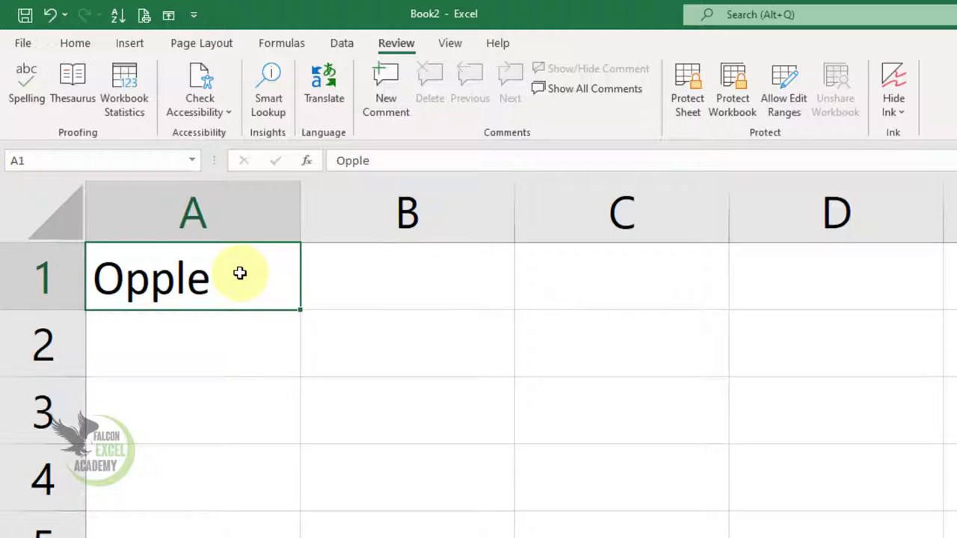
click(37, 112)
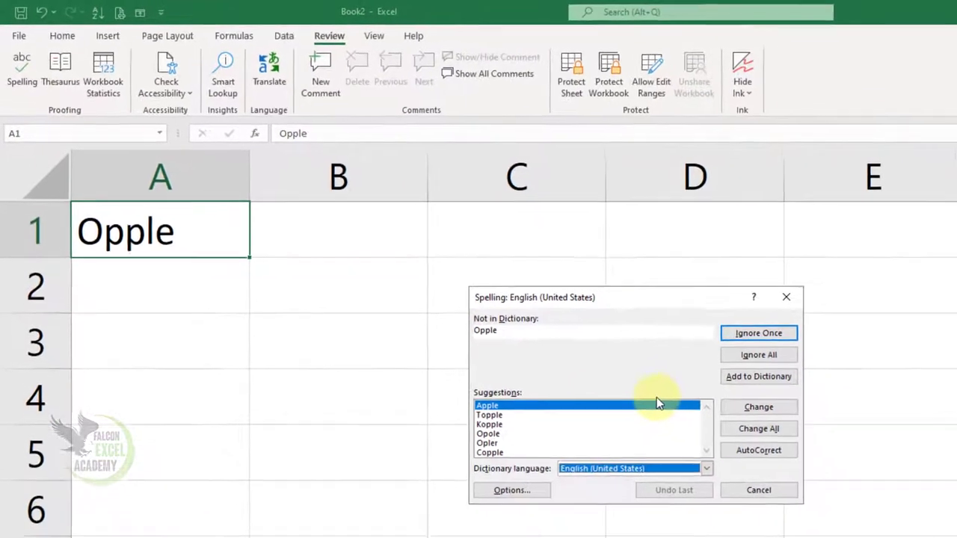
drag(621, 292, 445, 224)
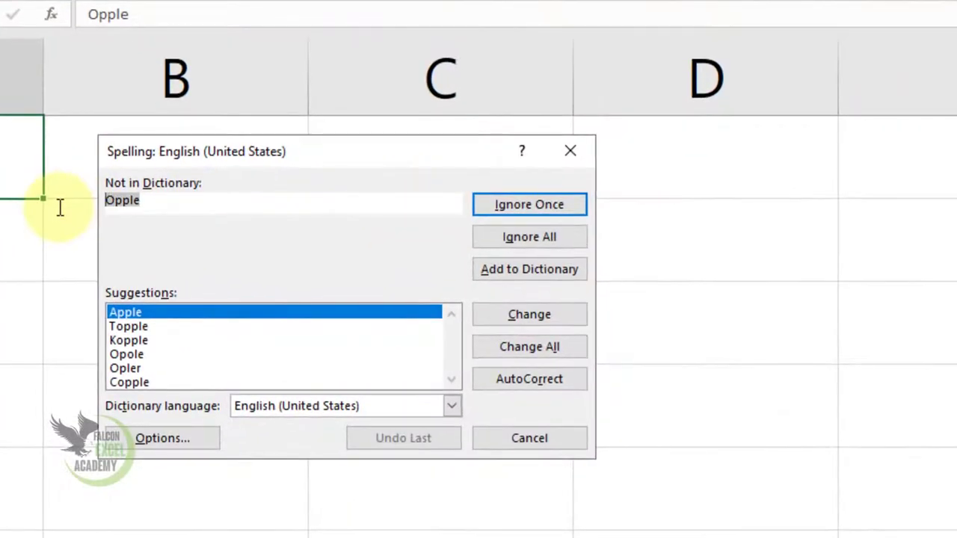
click(145, 326)
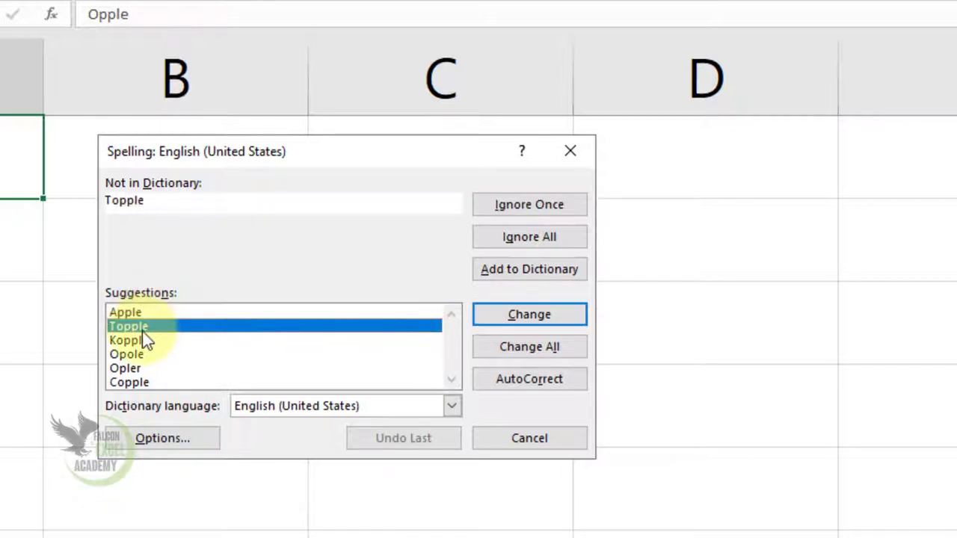
click(147, 313)
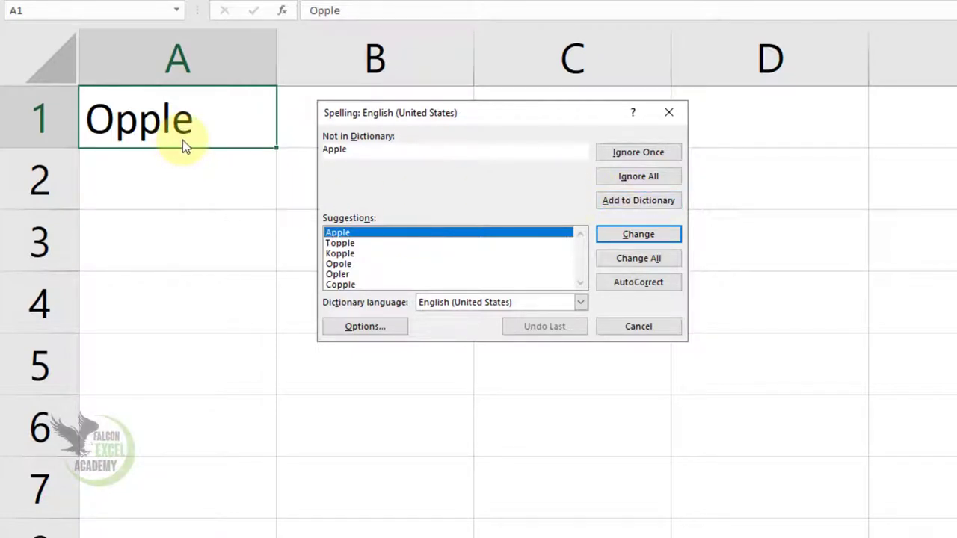
click(652, 240)
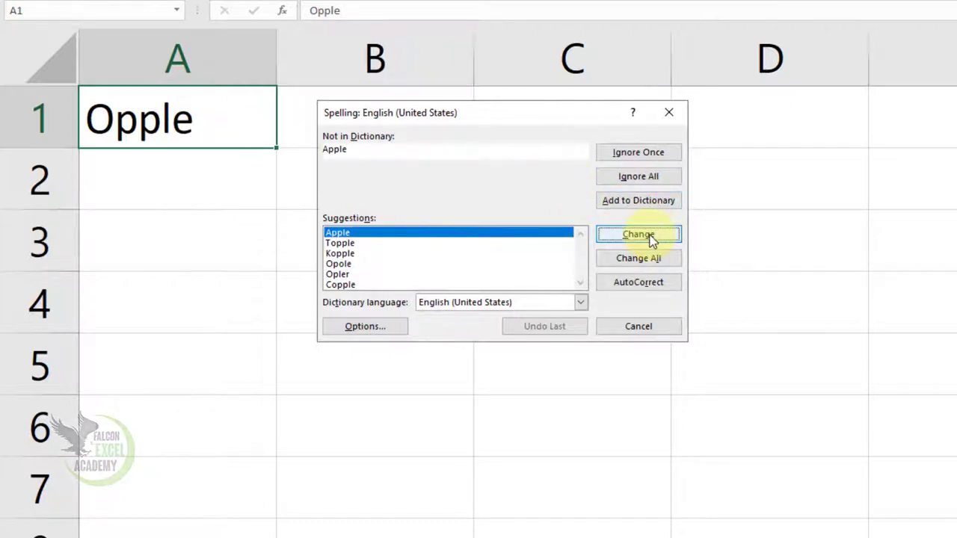
click(635, 323)
click(775, 333)
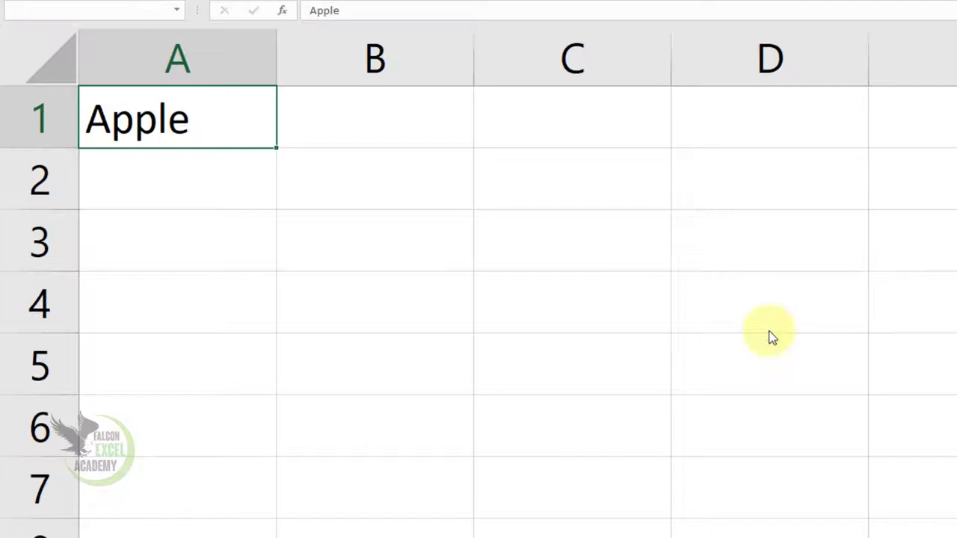
- Run the spelling check again on the corrected word in cell A1 and dismiss the completion message
click(427, 251)
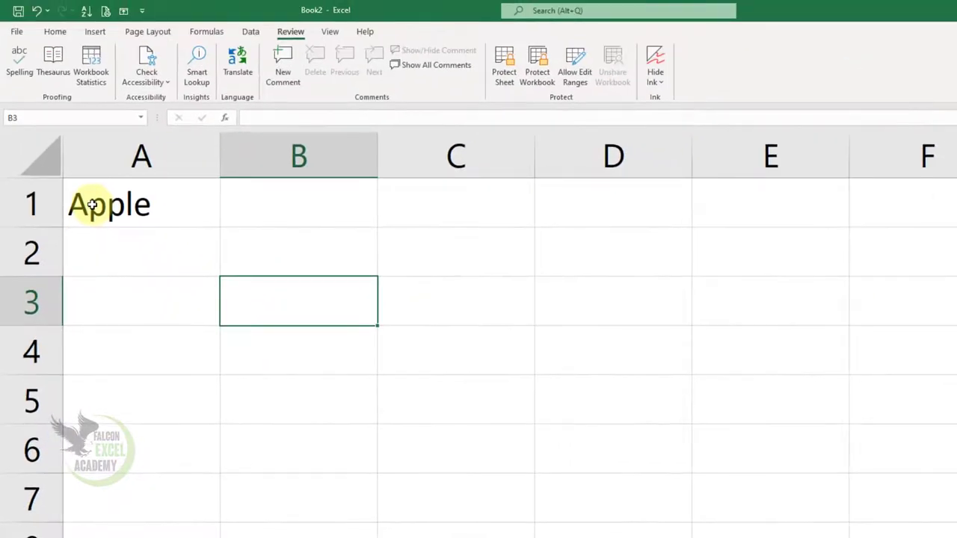
click(92, 205)
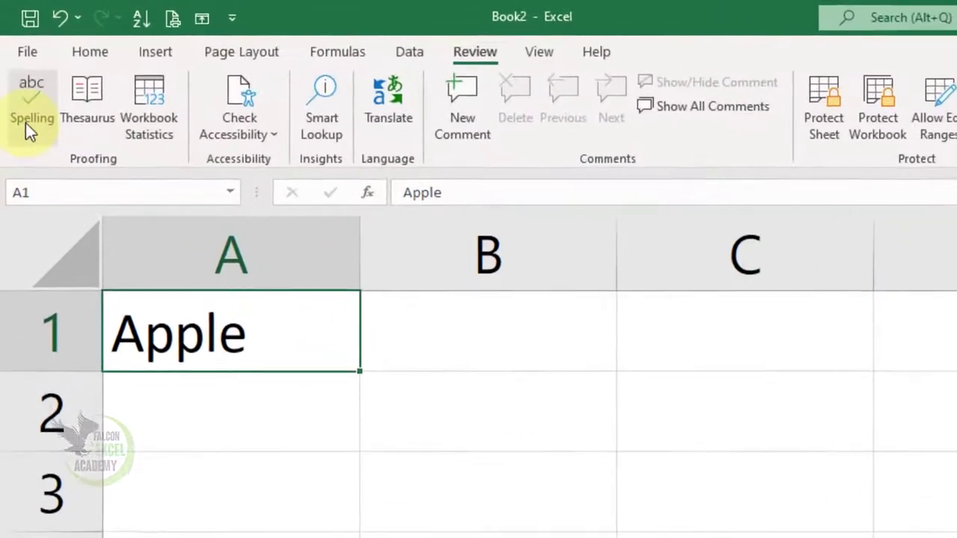
click(26, 124)
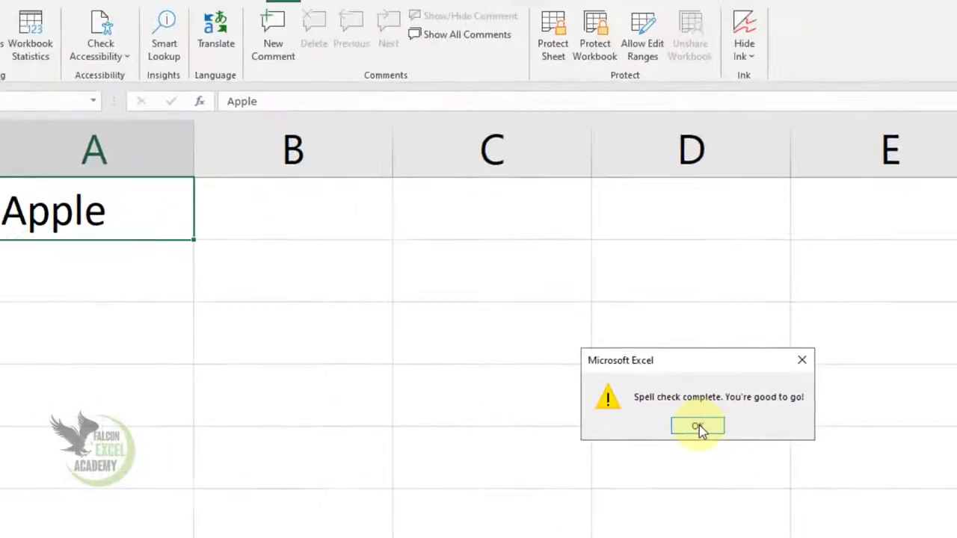
click(524, 352)
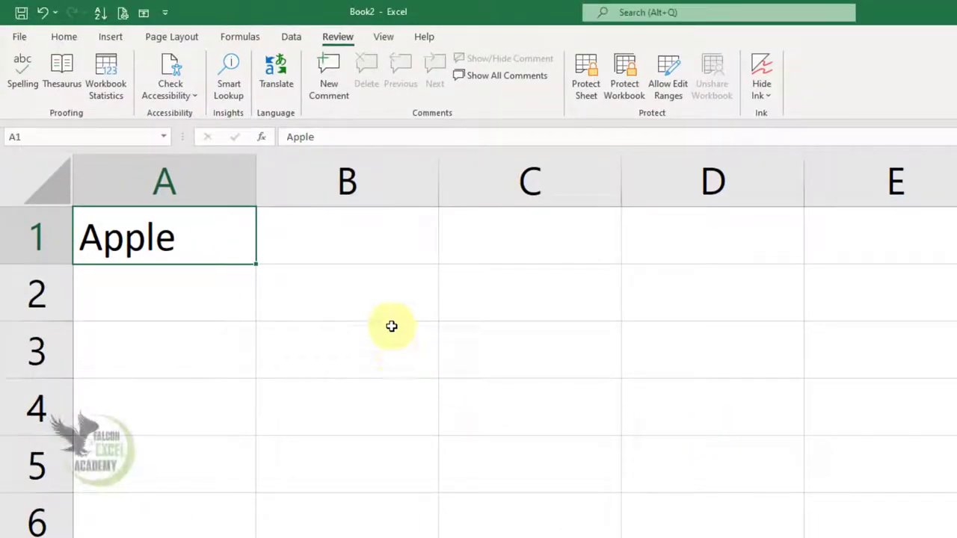
key(Return)
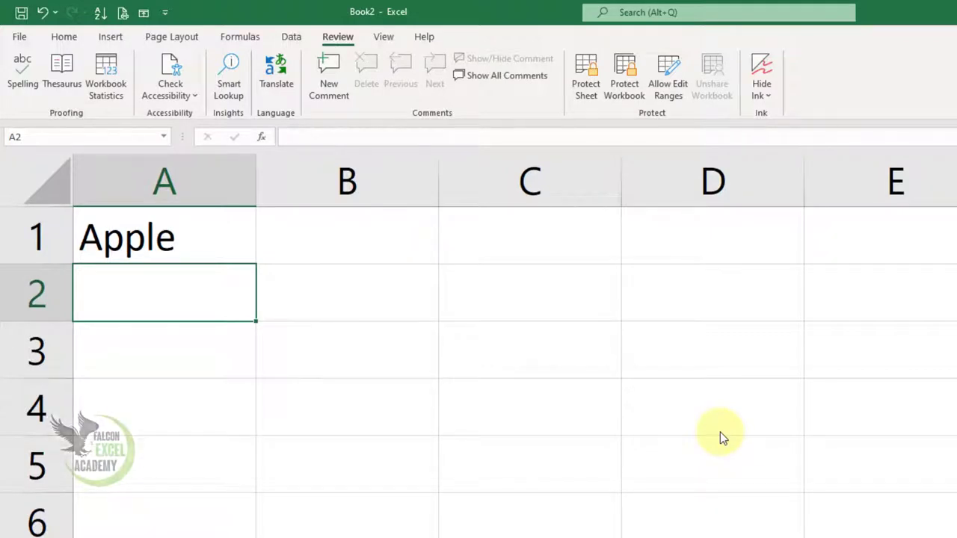
- Enter a person's first name in cell B1
click(296, 250)
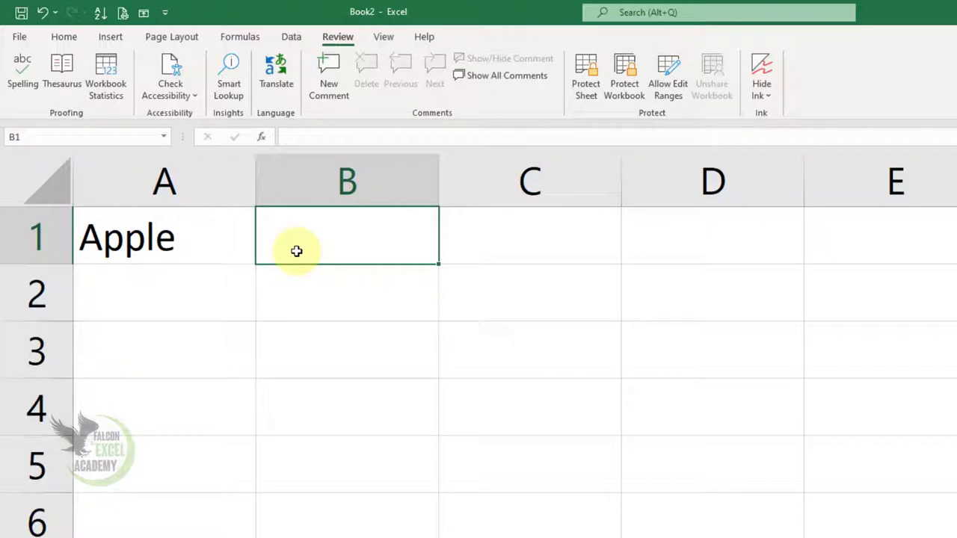
text(Bh)
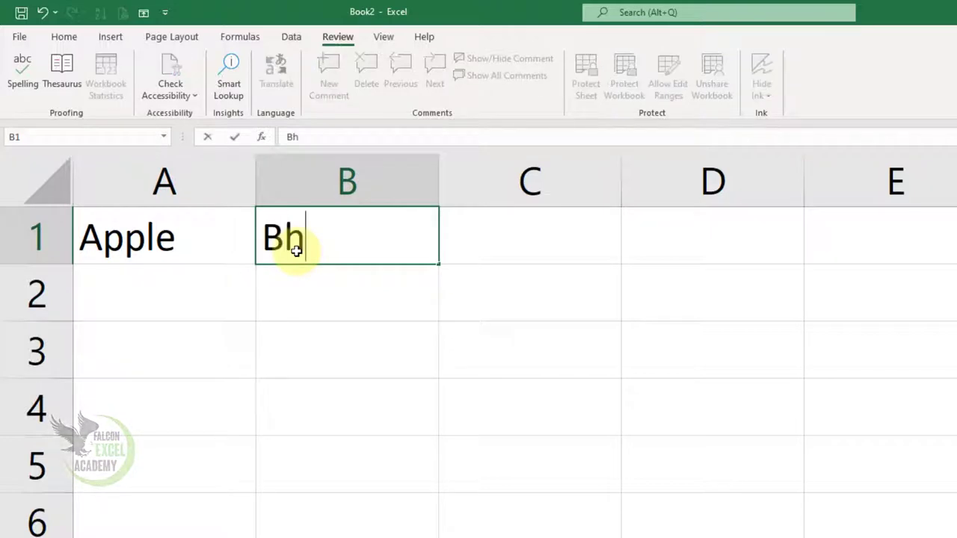
text(awaish)
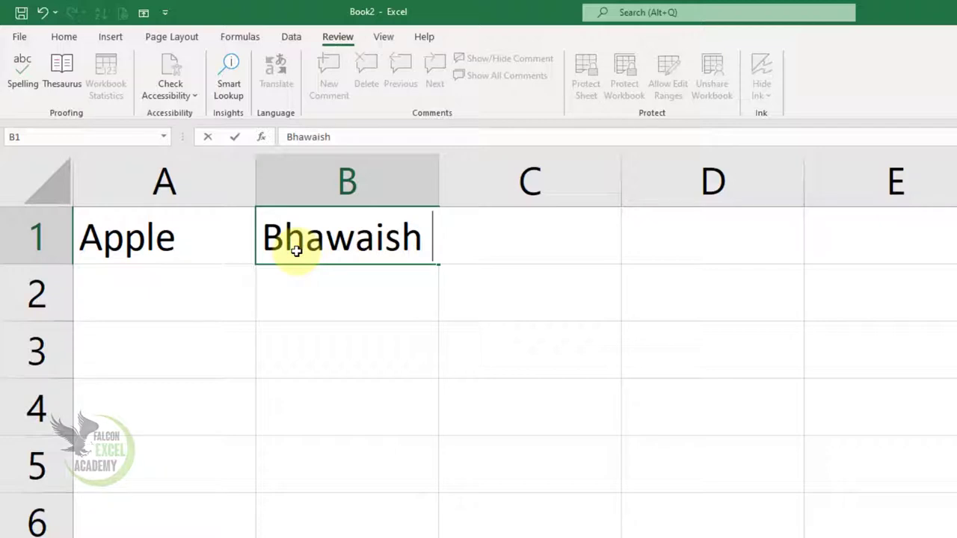
key(Return)
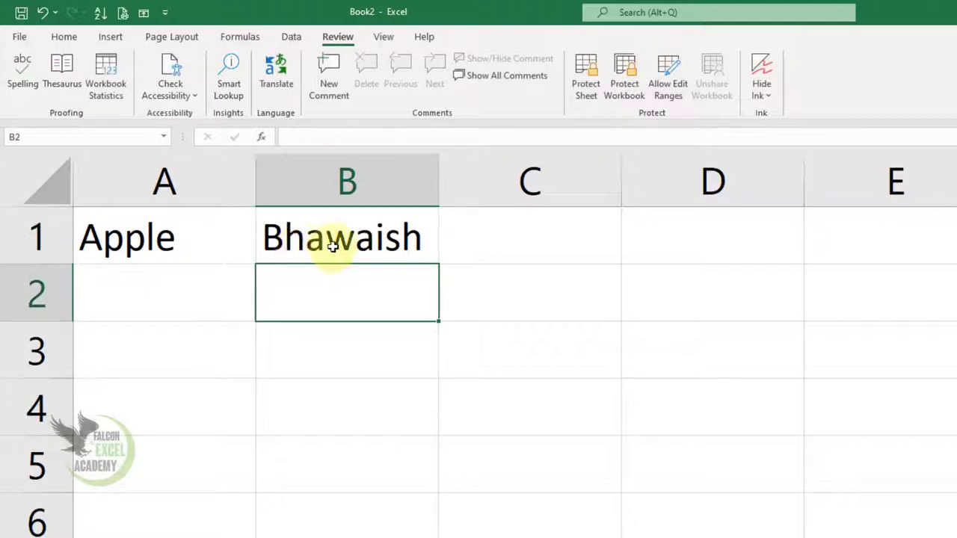
- Spell-check cell B1, add the flagged name to the dictionary, and continue checking from the beginning of the sheet
click(342, 247)
click(366, 301)
click(376, 248)
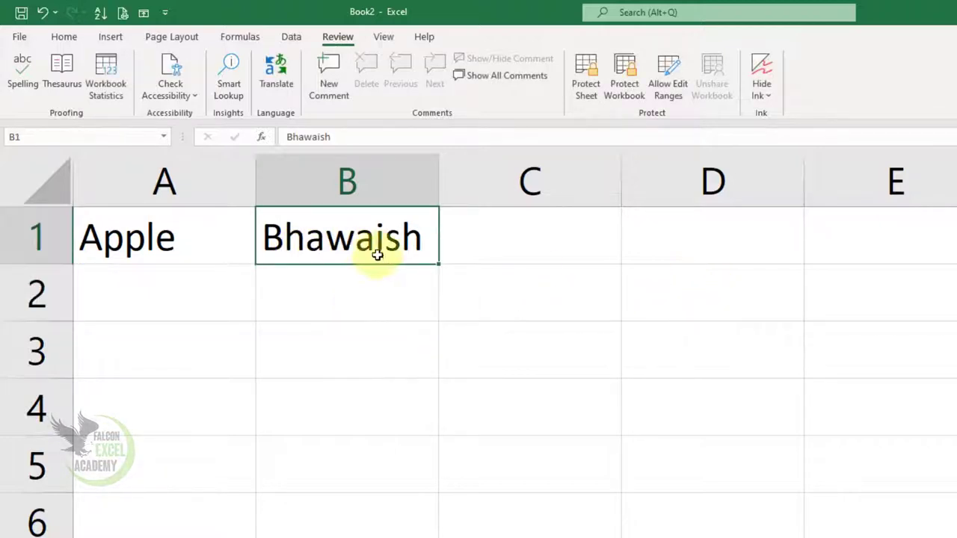
click(22, 81)
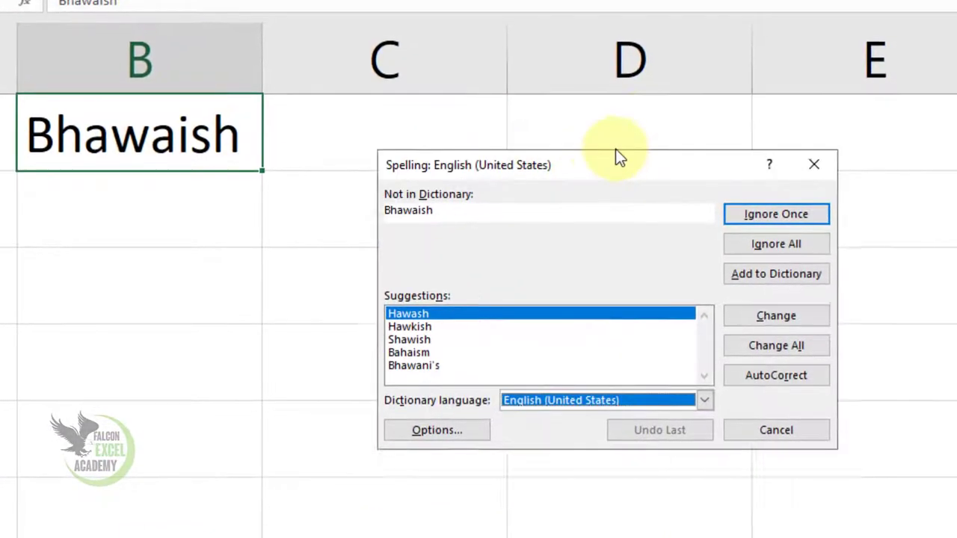
drag(616, 157, 683, 103)
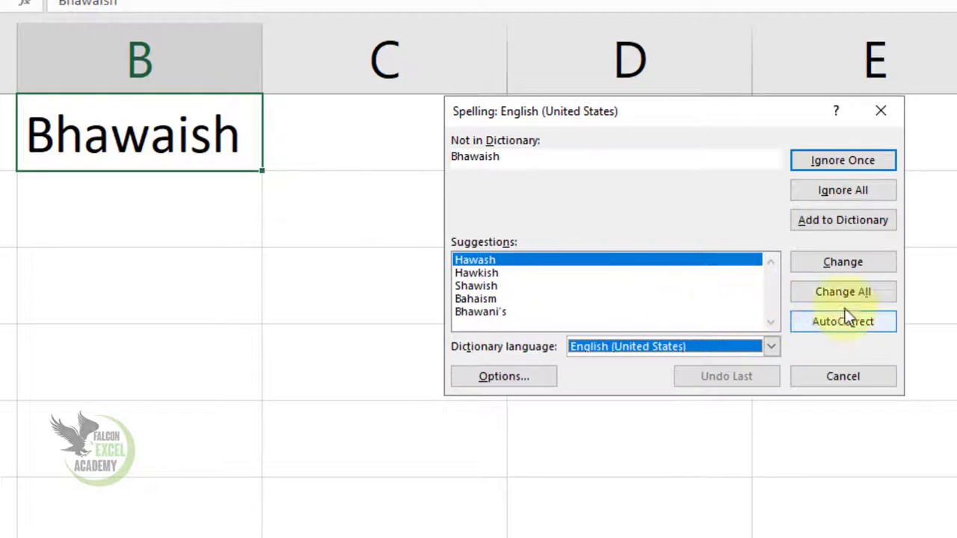
click(849, 220)
click(849, 220)
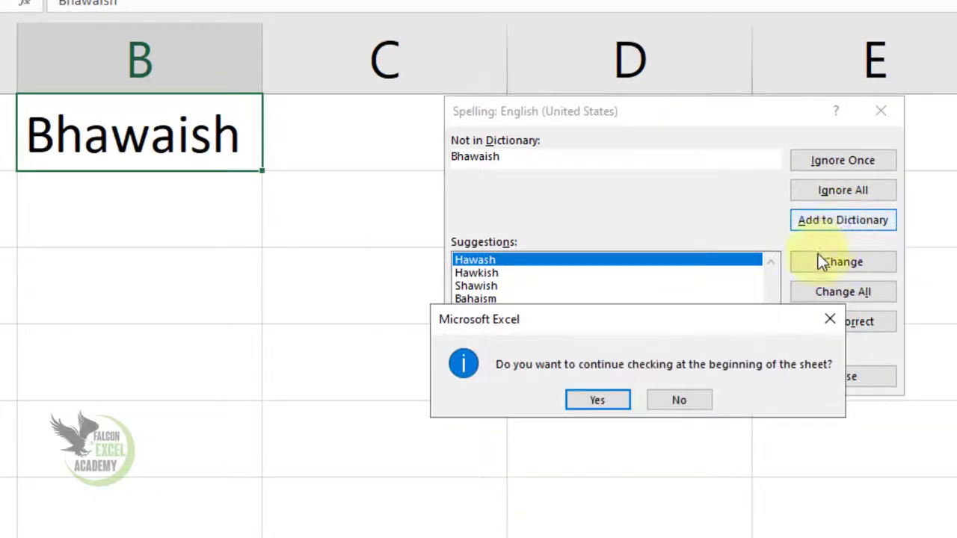
click(600, 400)
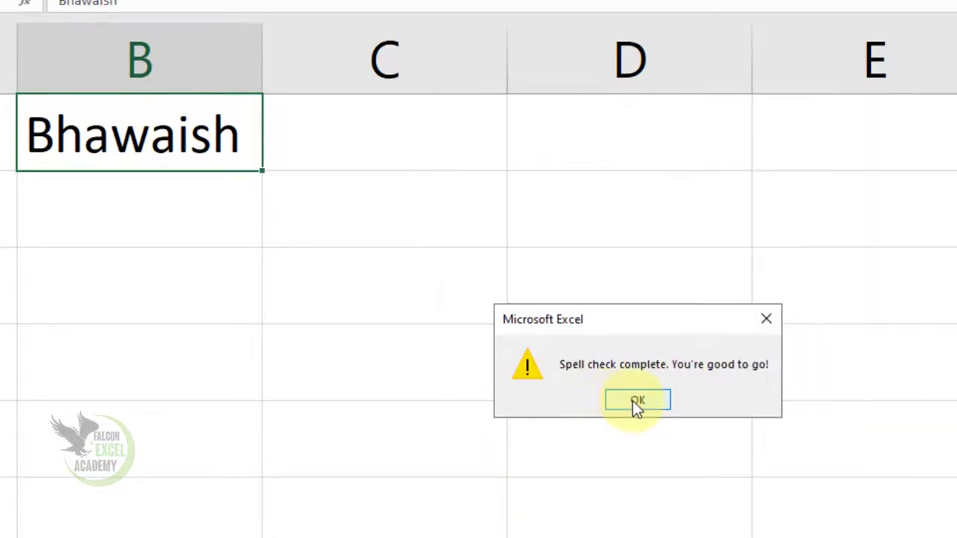
click(633, 401)
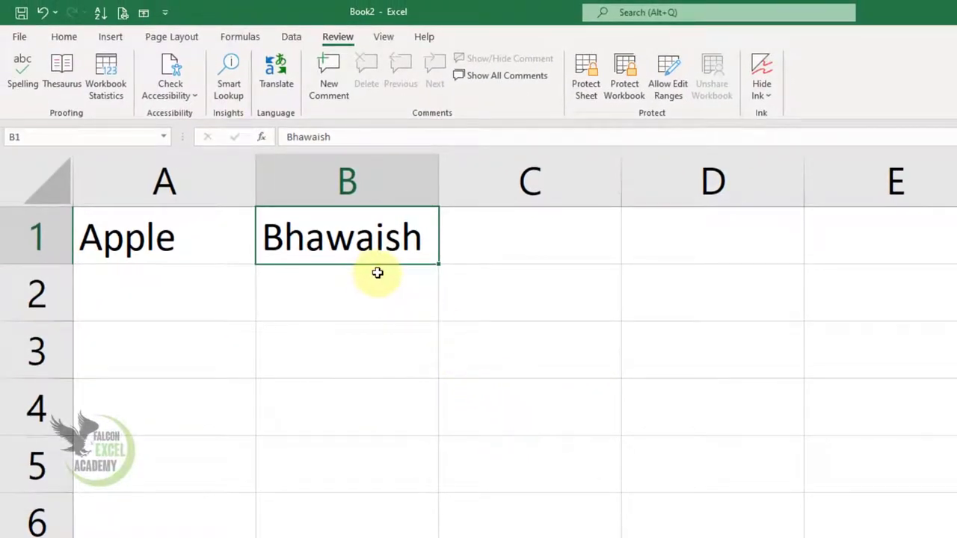
- Clear cell B1 and enter a misspelled version of the person's first name in cell B4
key(Delete)
key(Down)
key(Down)
key(Down)
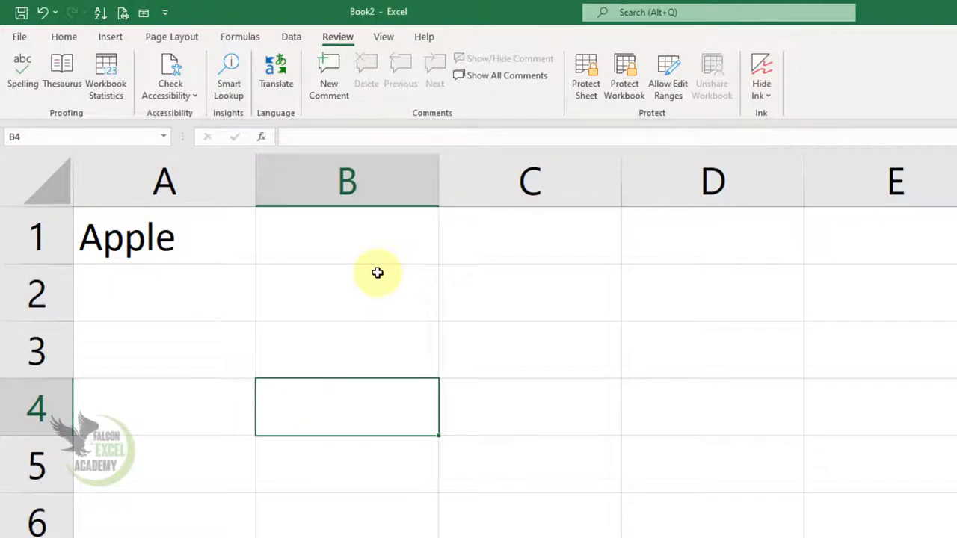
text(Bha)
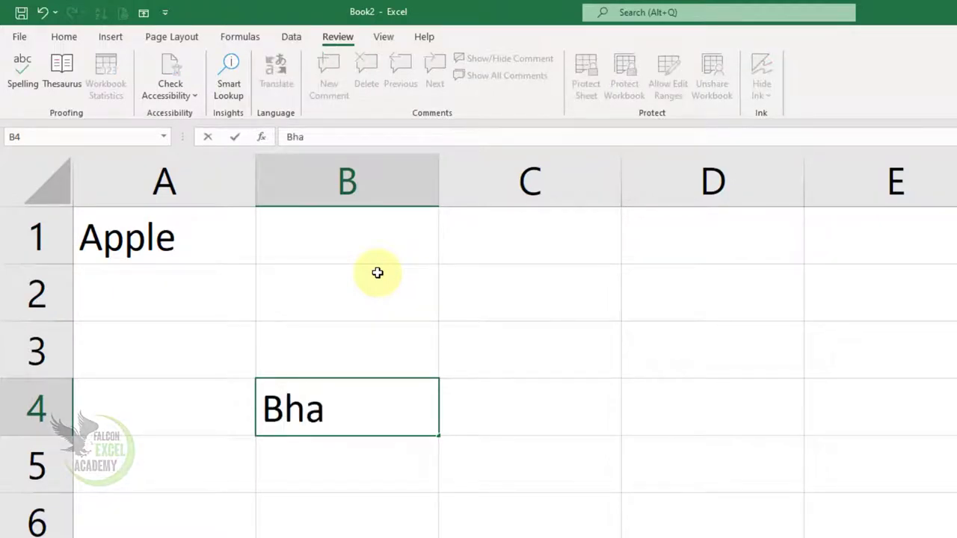
key(BackSpace)
text(a)
key(Right)
text(waish)
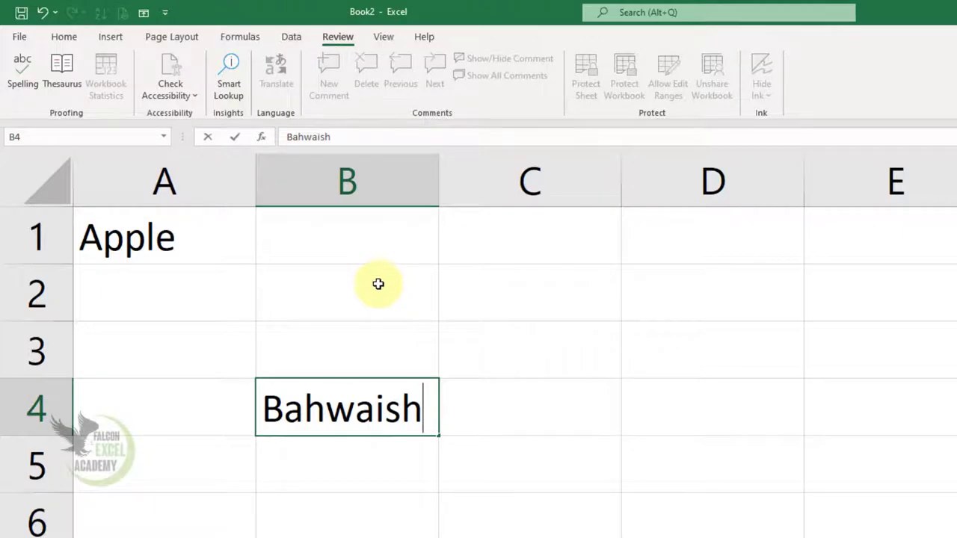
key(Return)
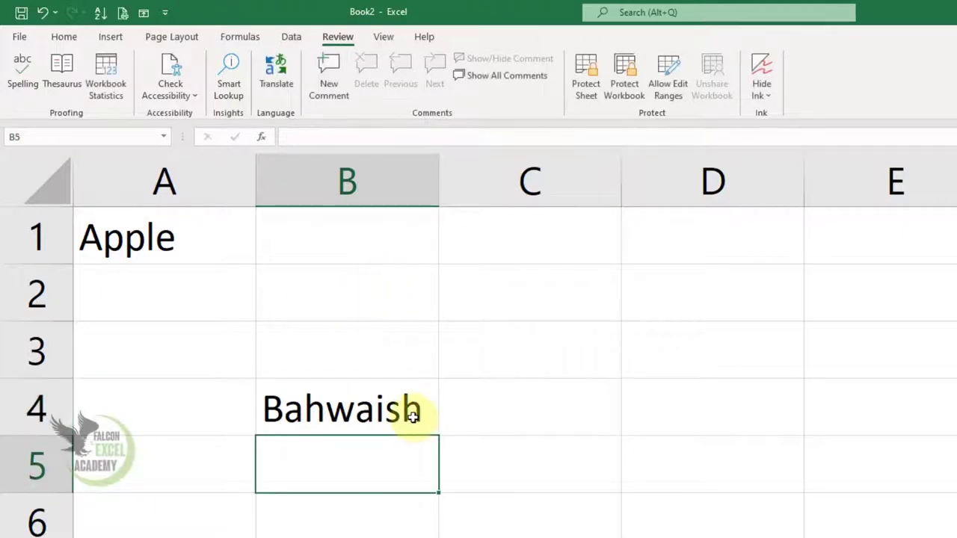
- Spell-check cell B4, replace the misspelled name with the suggested dictionary spelling, and dismiss the completion message
click(412, 416)
click(20, 71)
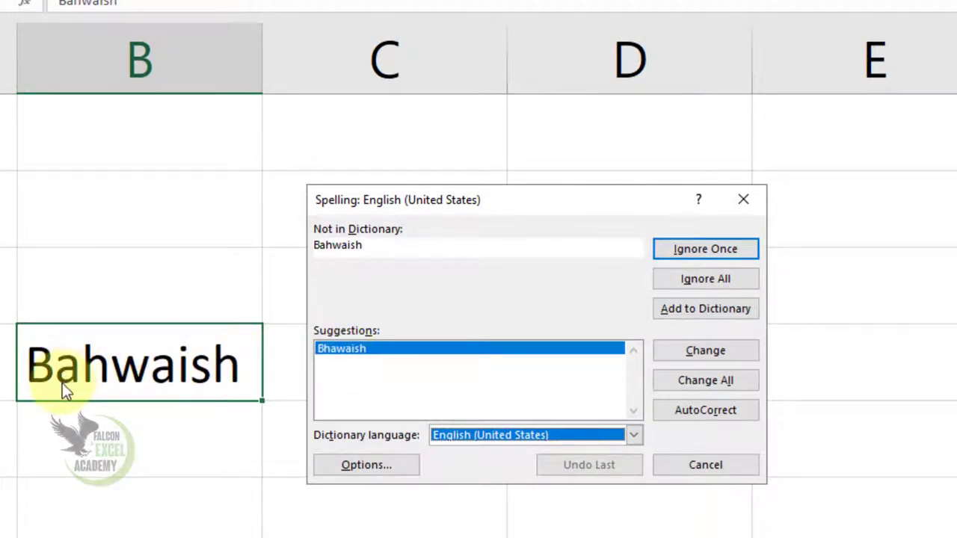
click(351, 351)
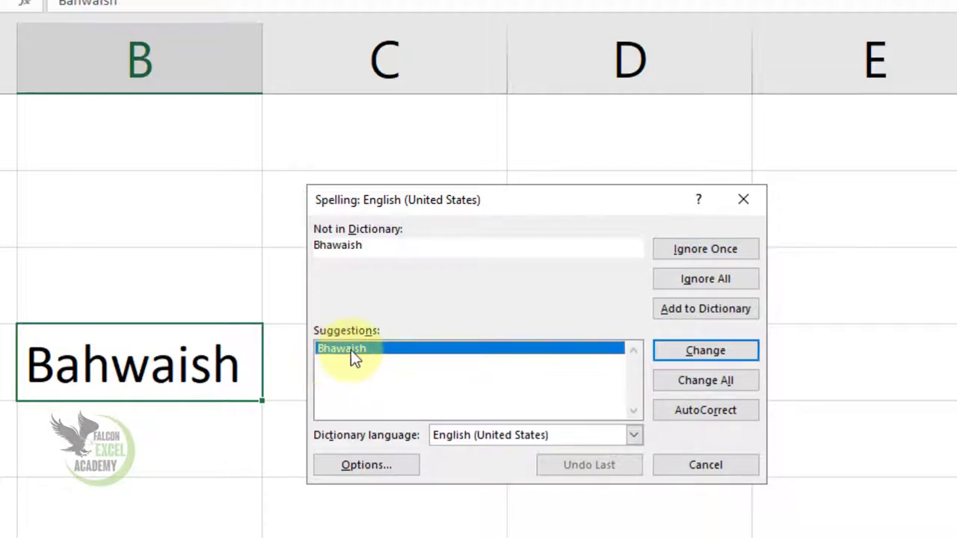
click(734, 357)
click(613, 398)
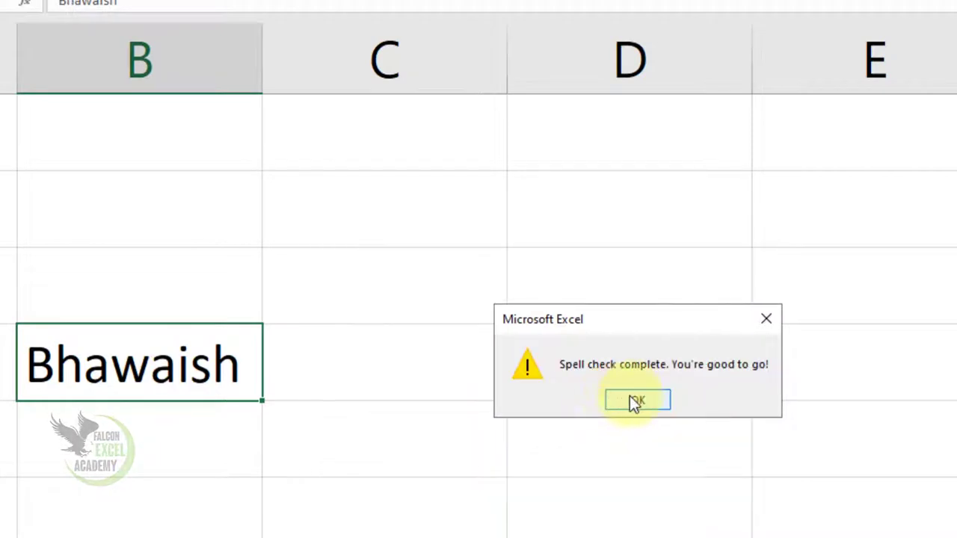
click(630, 401)
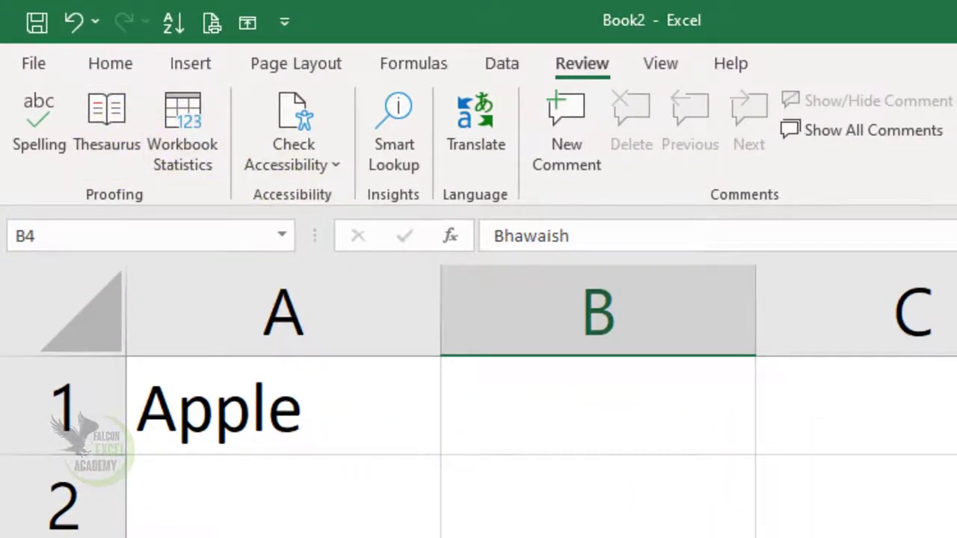
- Enter "School" in cell D1
click(761, 252)
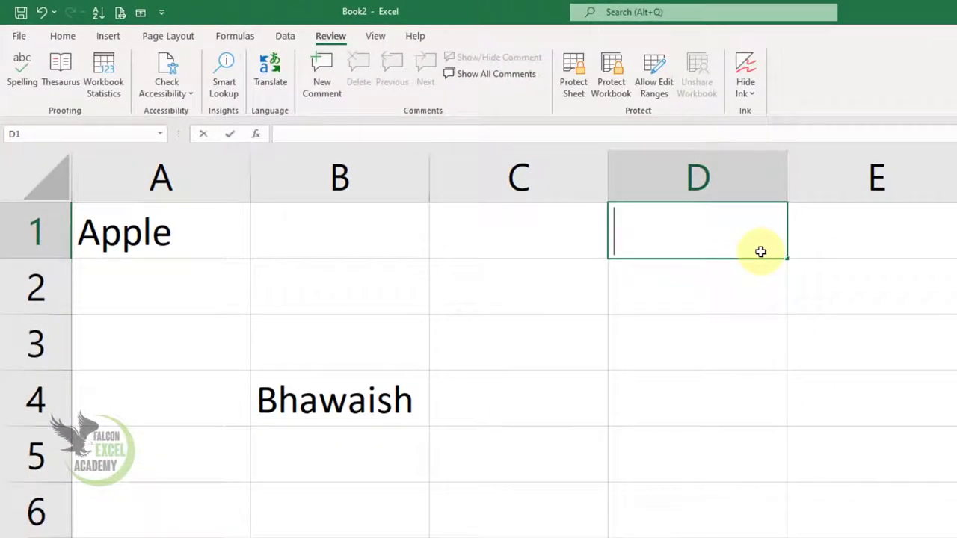
text(School)
key(Return)
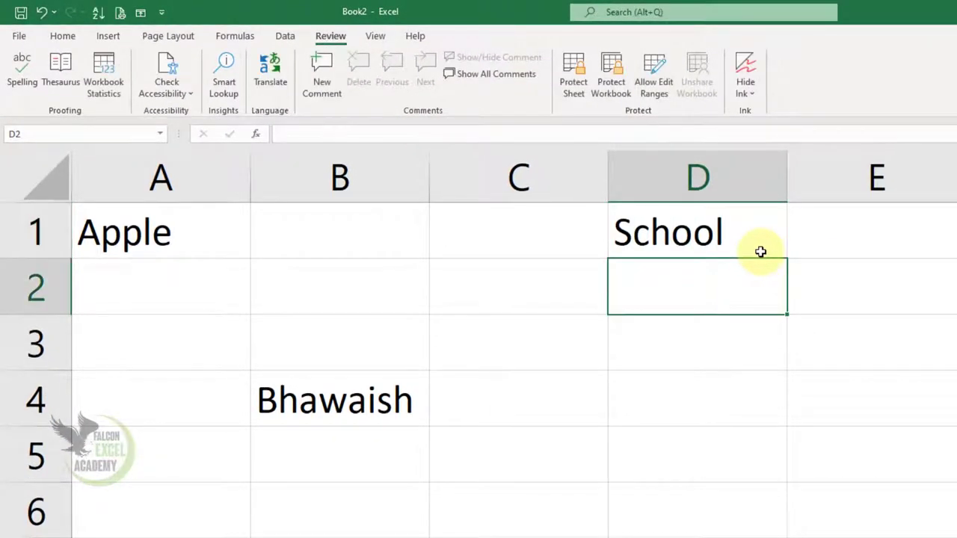
- Look up "School" from D1 in the Thesaurus, copy the synonym "College" into cell E1, and close the Thesaurus
click(760, 244)
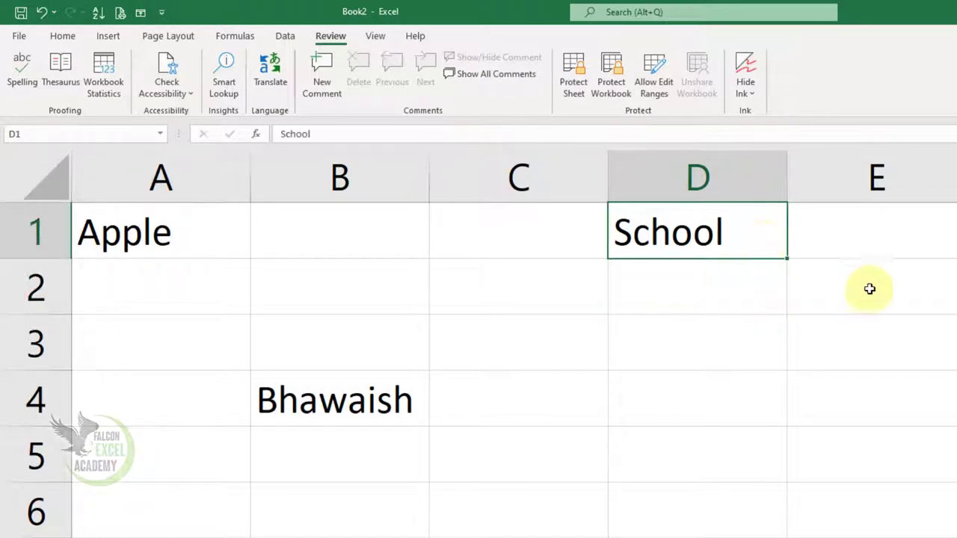
click(63, 84)
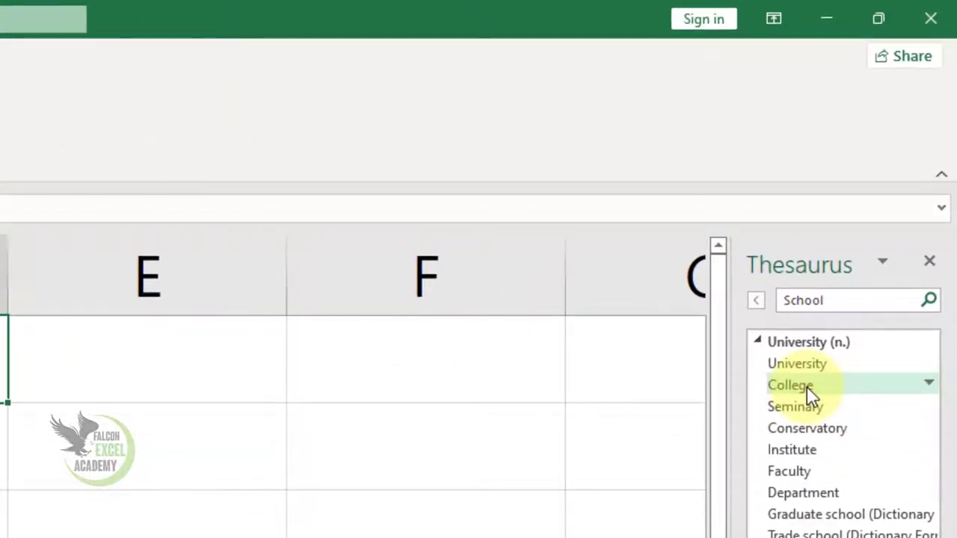
right_click(830, 388)
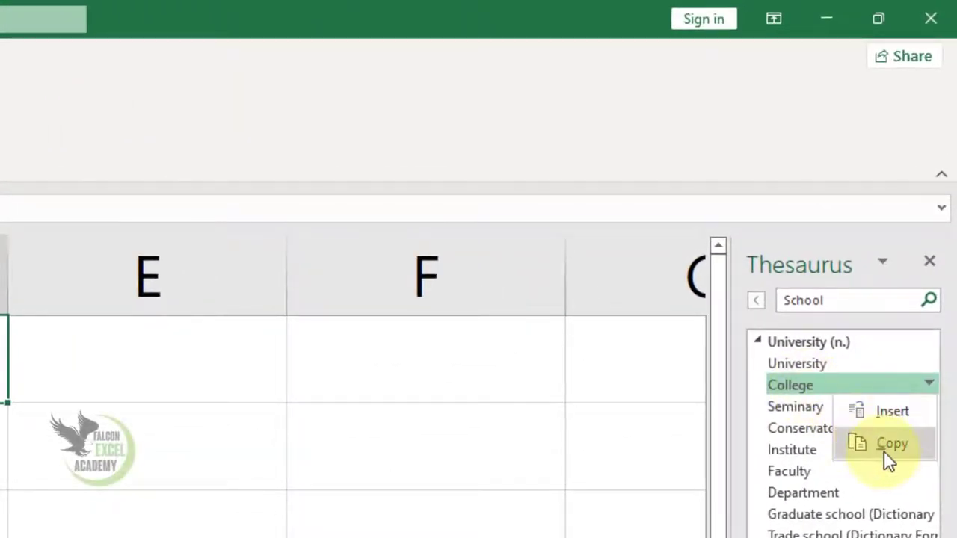
click(887, 453)
click(251, 333)
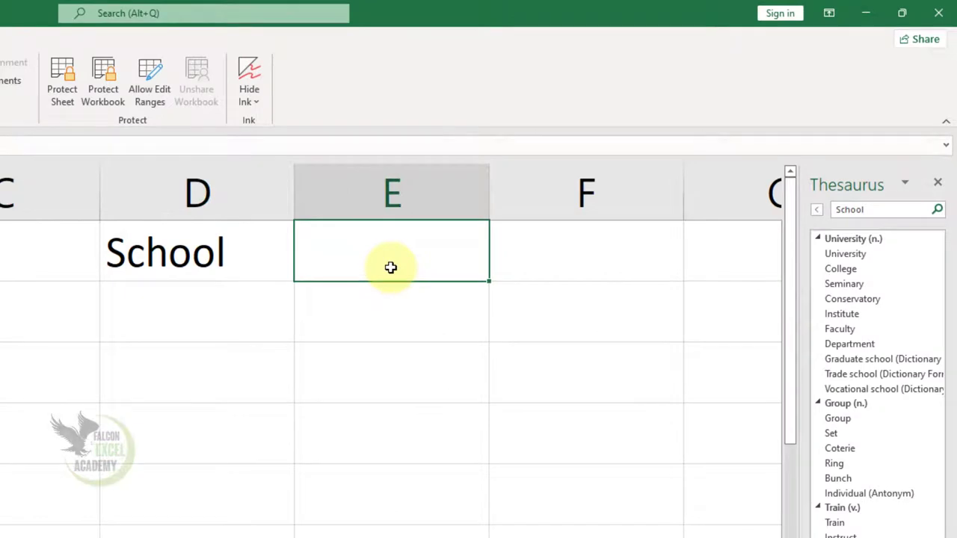
right_click(390, 268)
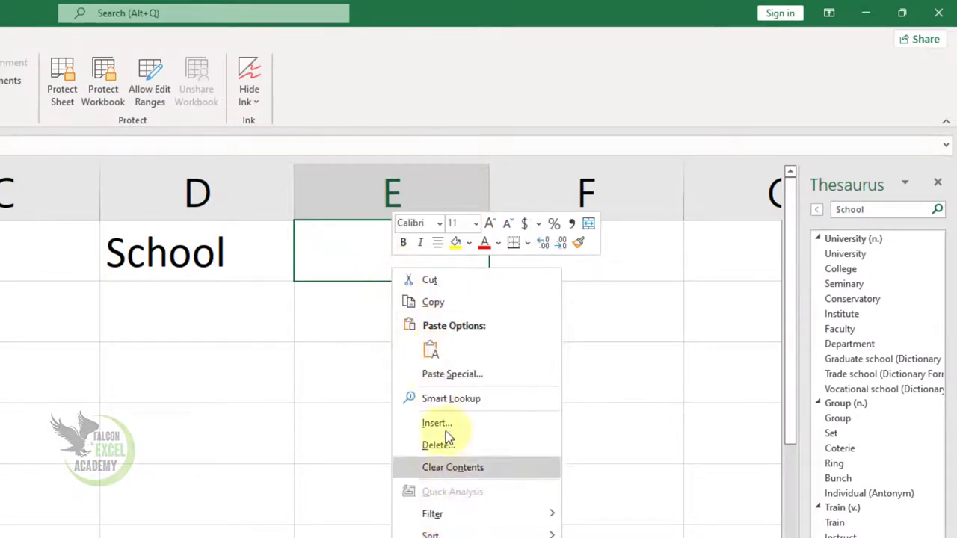
click(431, 349)
click(421, 353)
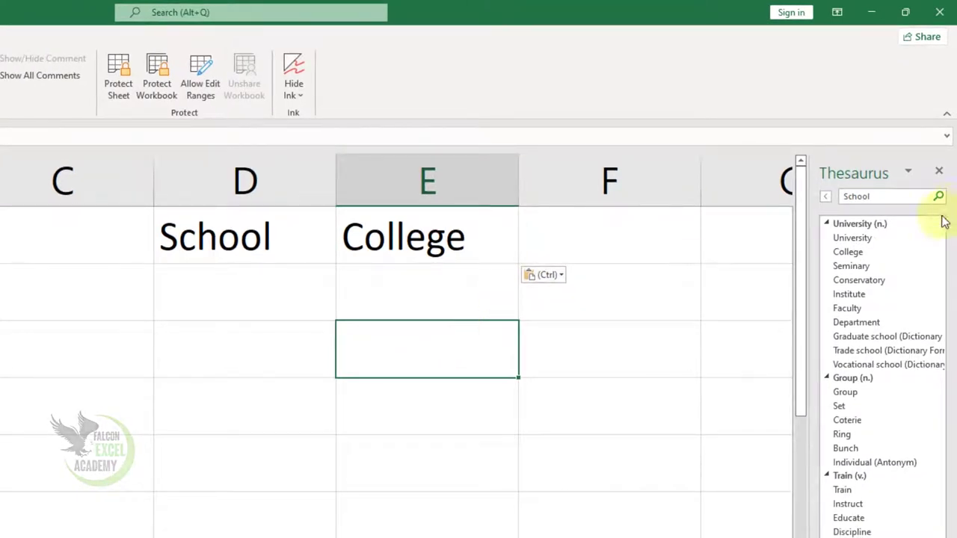
click(941, 171)
- Enter "Search" in cell D4
click(256, 435)
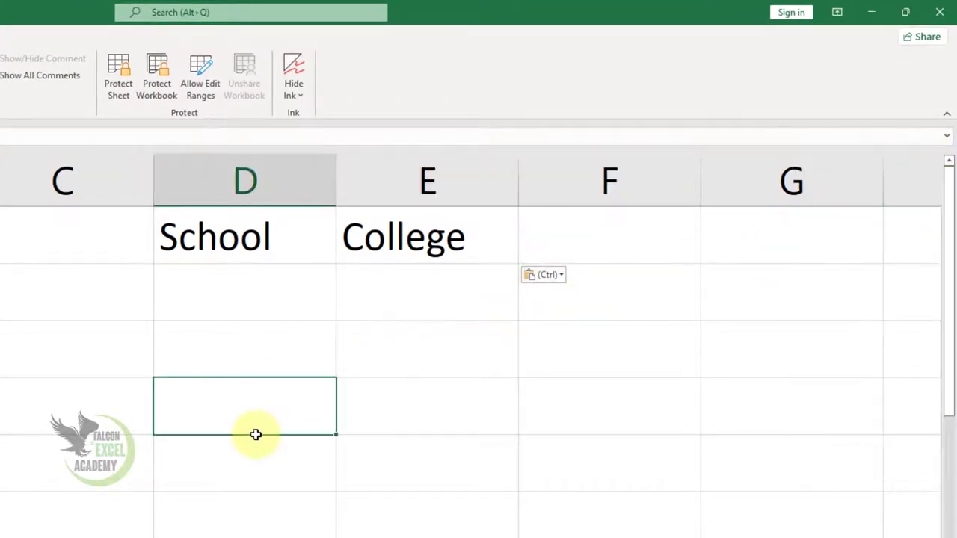
text(Search)
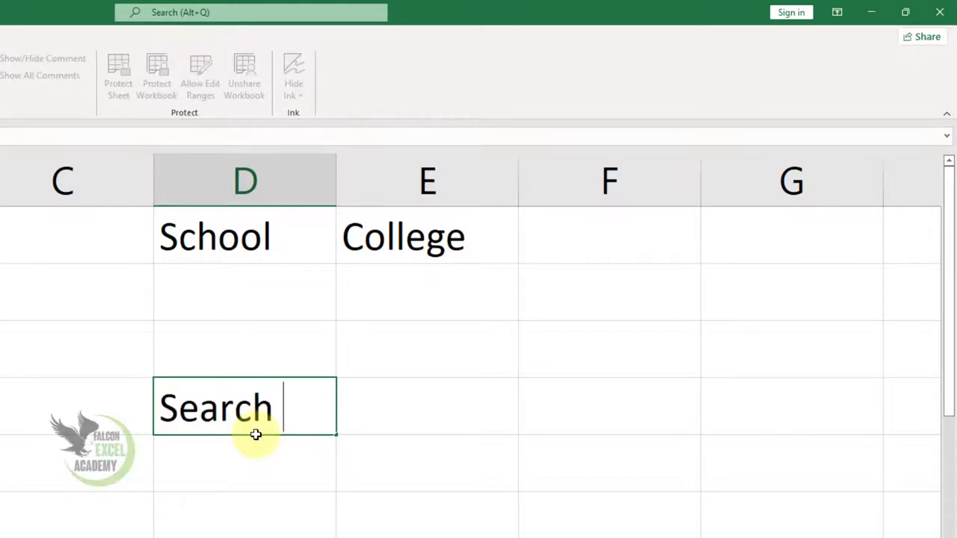
key(Return)
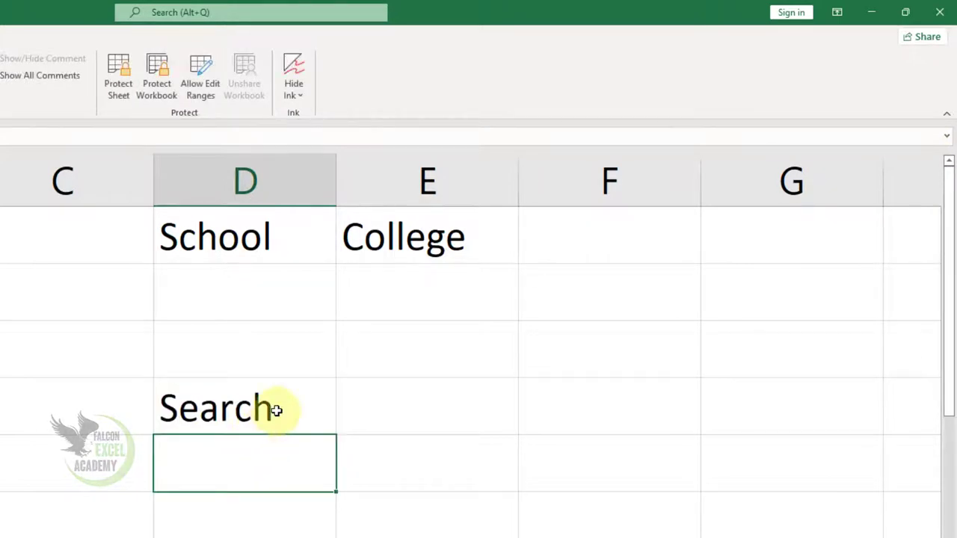
- Look up the word in cell D4 in the Thesaurus and show the synonyms of its suggestion "Hunt"
click(273, 408)
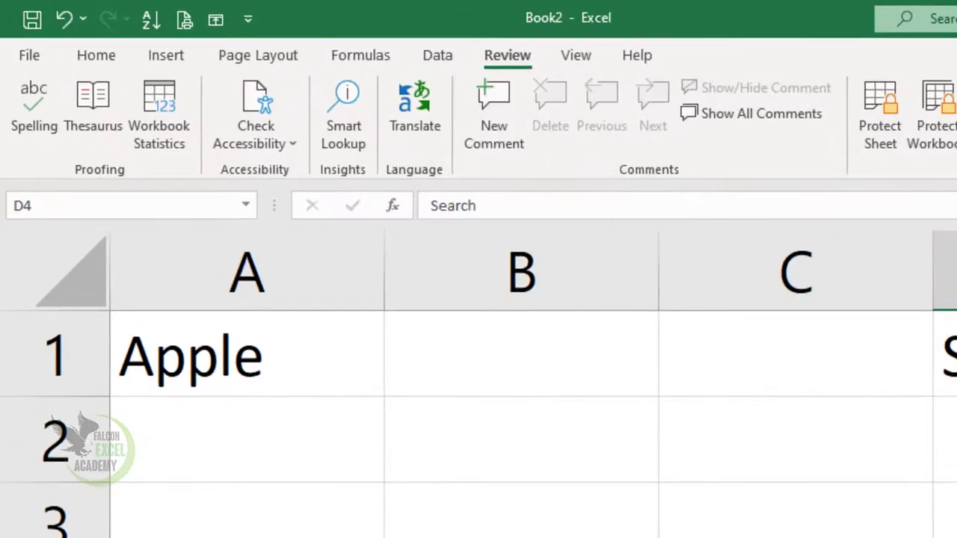
key(shift+F7)
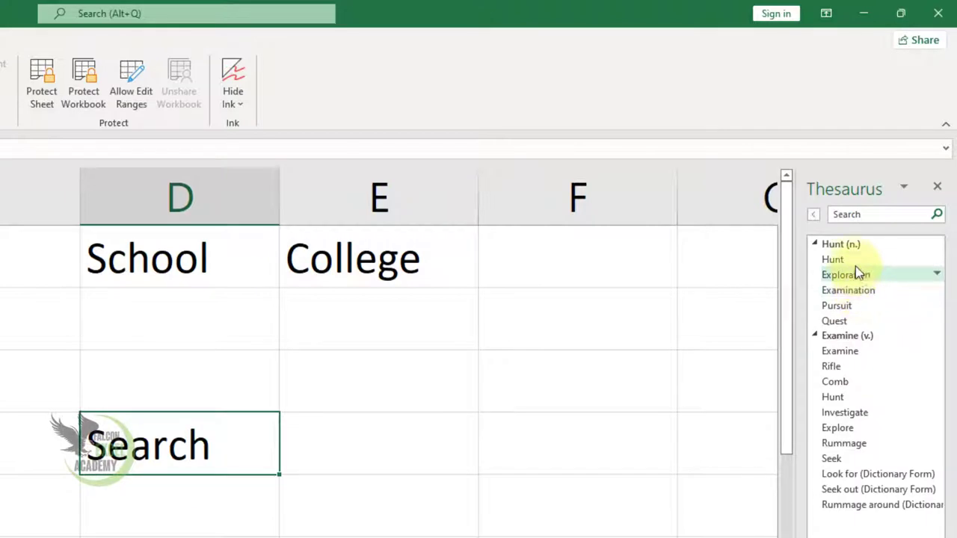
click(909, 261)
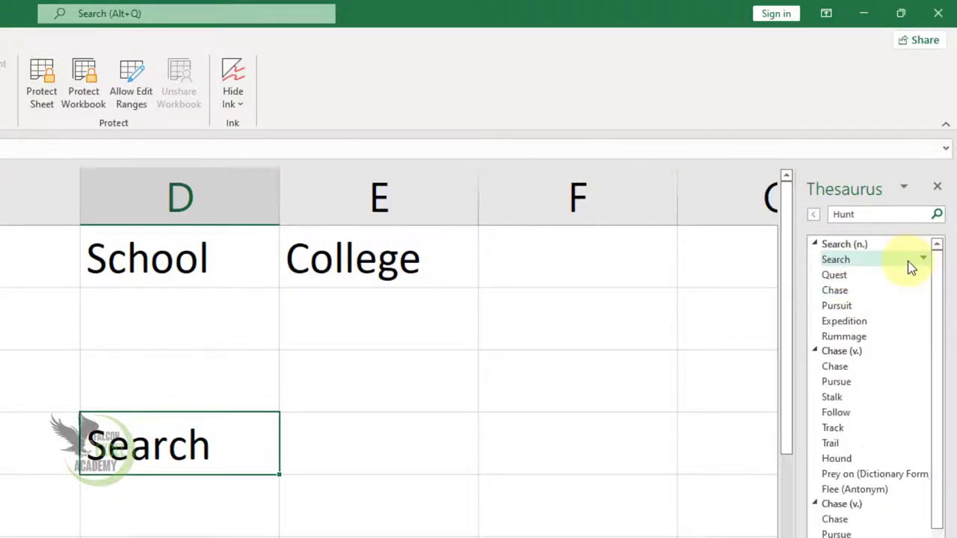
- Insert the Thesaurus synonym "Search" into cell D4 and into cell E4
right_click(839, 263)
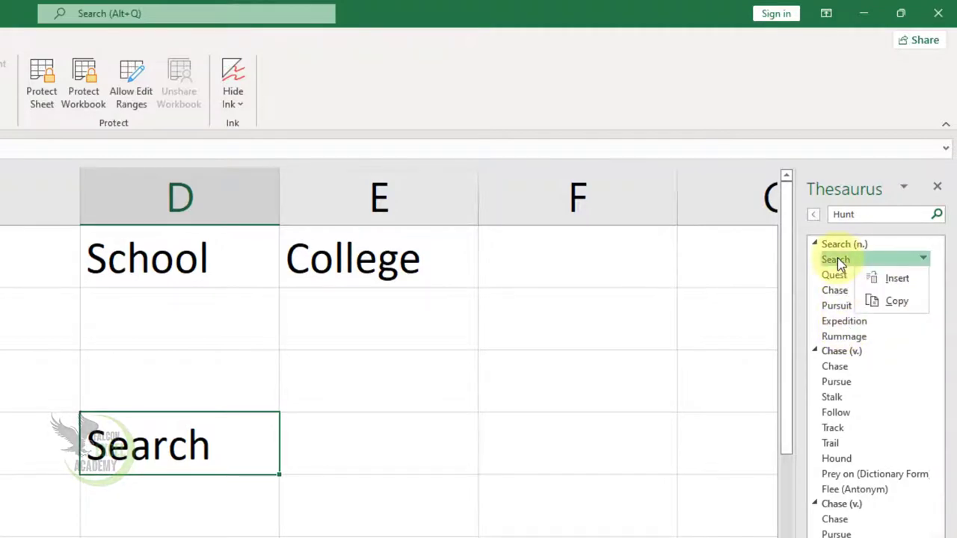
click(893, 283)
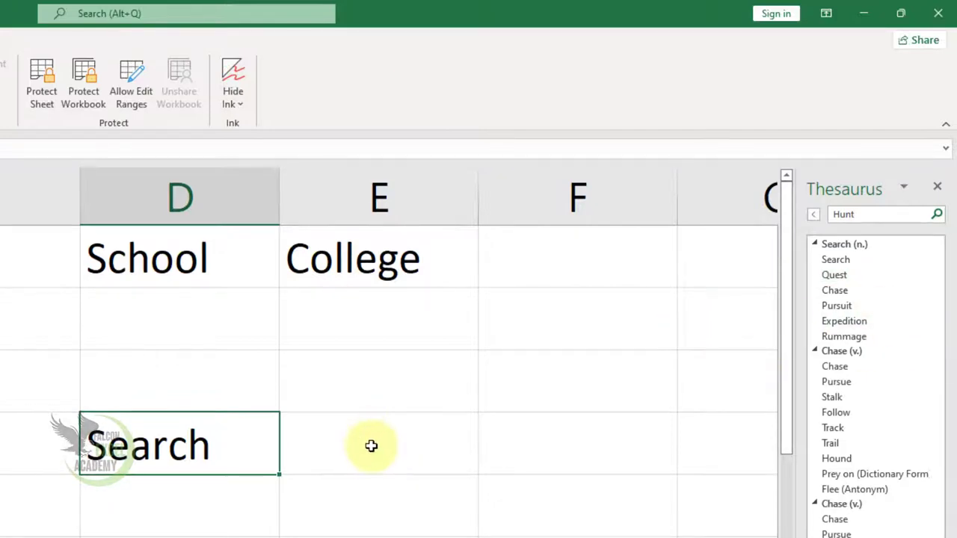
click(372, 447)
right_click(838, 262)
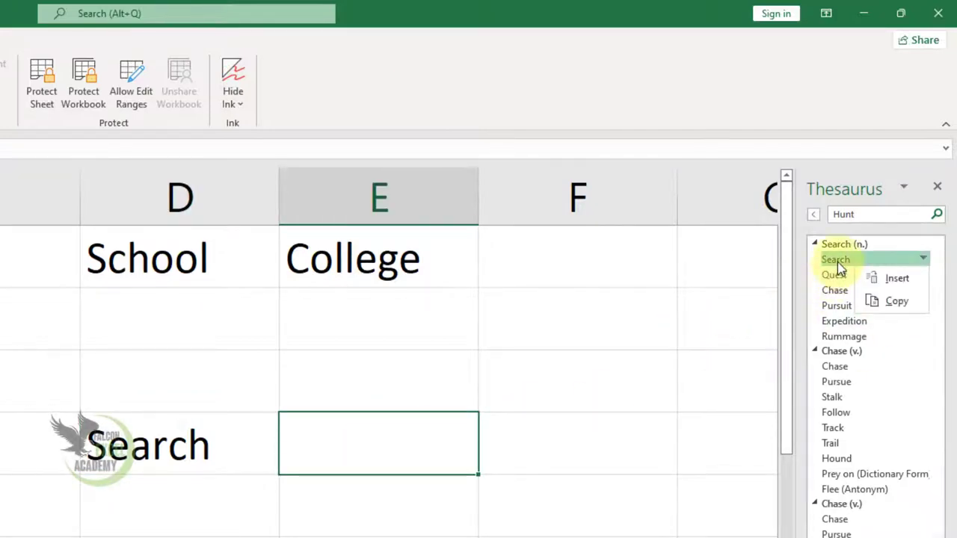
click(873, 280)
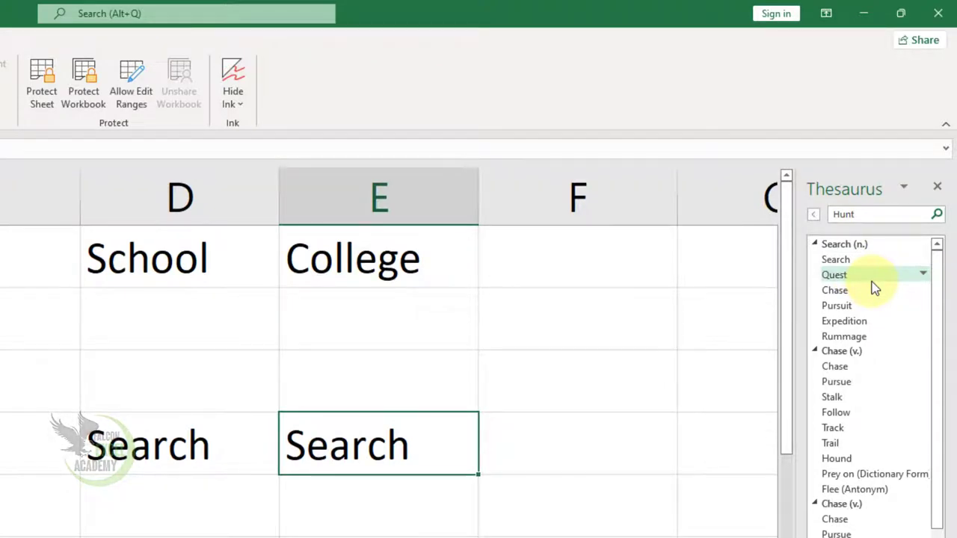
- Replace the word in cell E4 with the synonym "Chase" from the Thesaurus
right_click(851, 297)
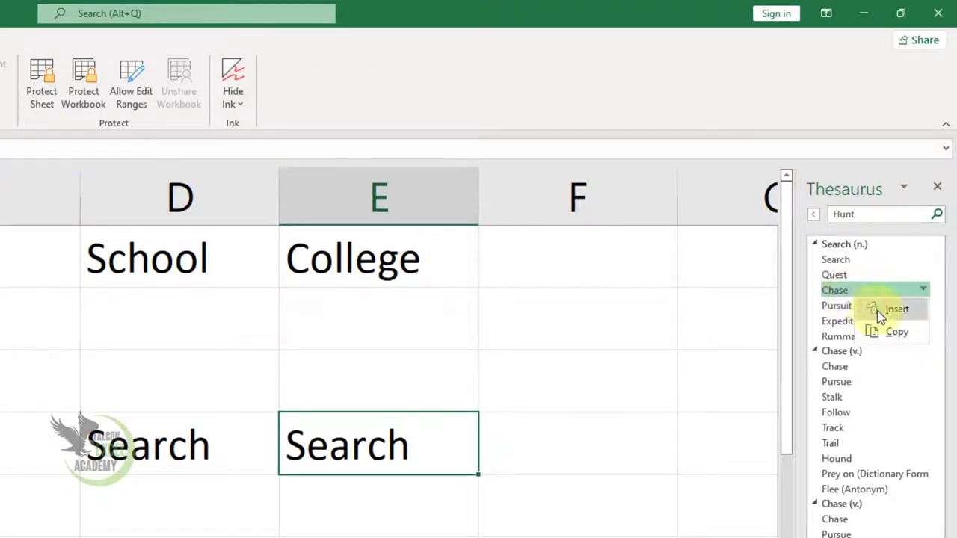
click(881, 314)
click(414, 513)
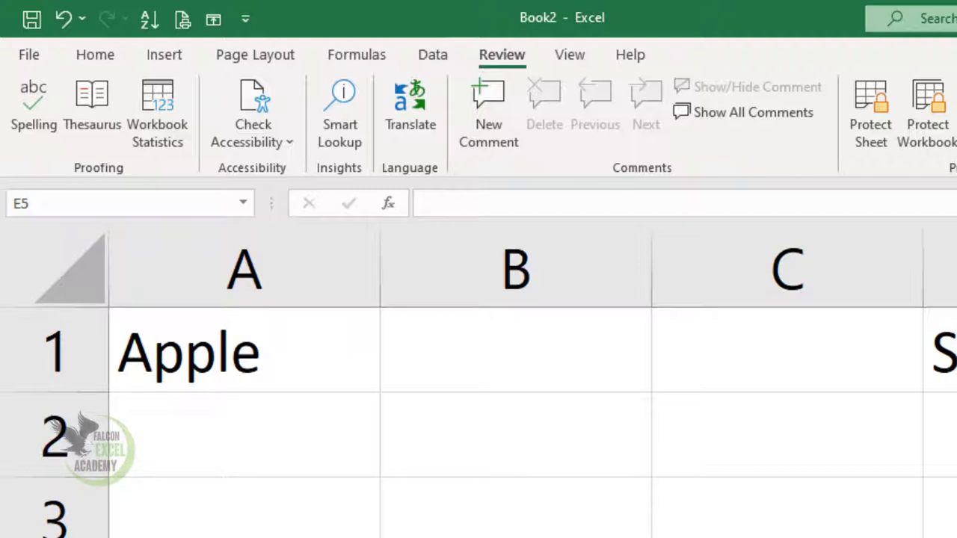
- Enter the numbers 500, 200, 300, 400 and 200 in cells C1 to C5
click(750, 449)
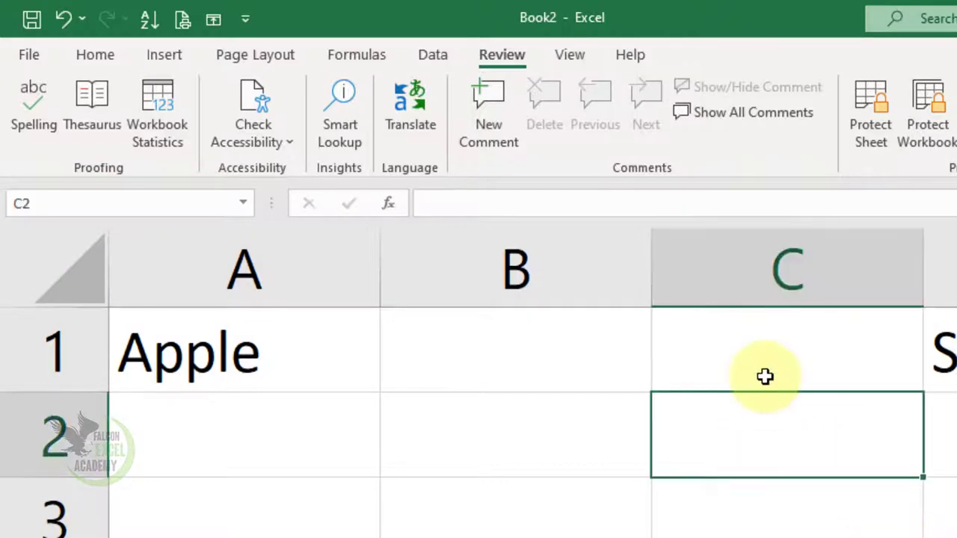
click(765, 376)
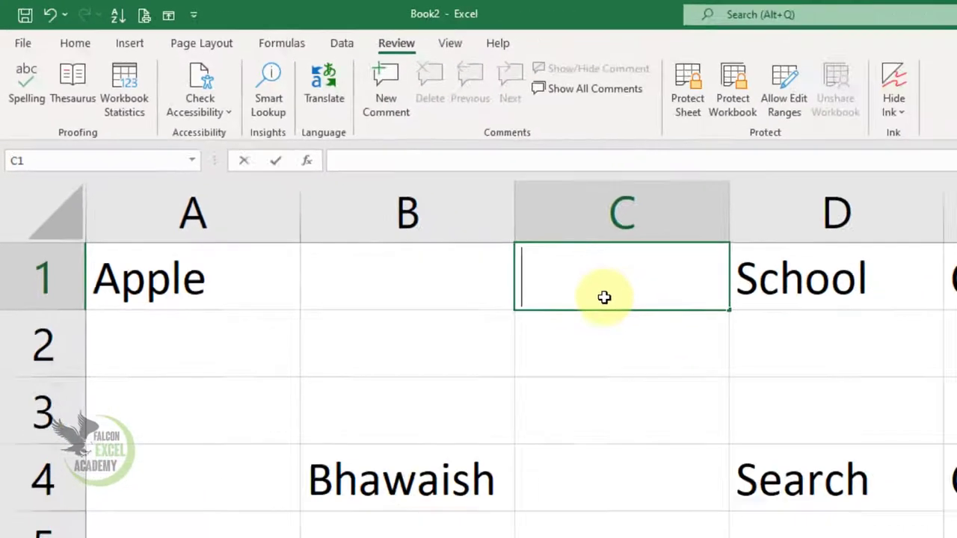
text(500)
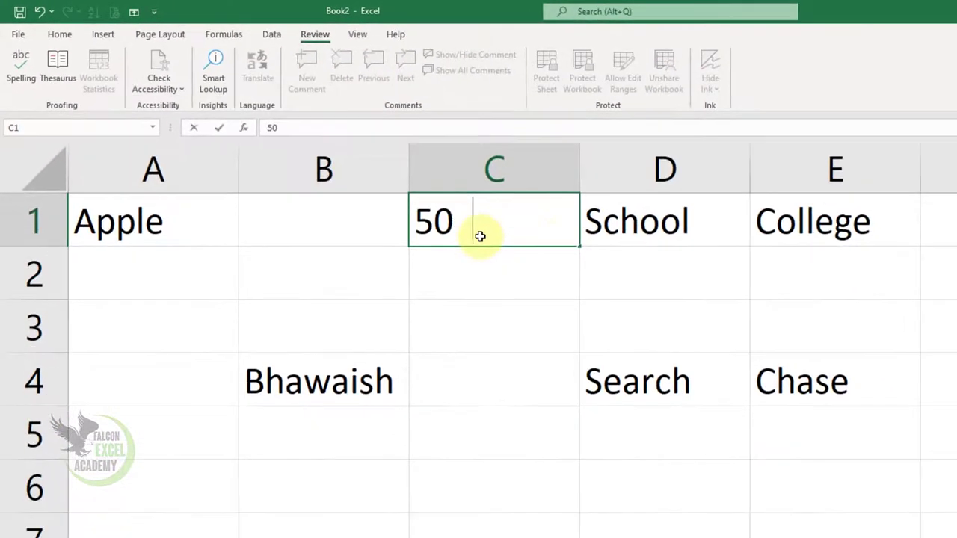
key(Return)
text(200)
key(Return)
text(300)
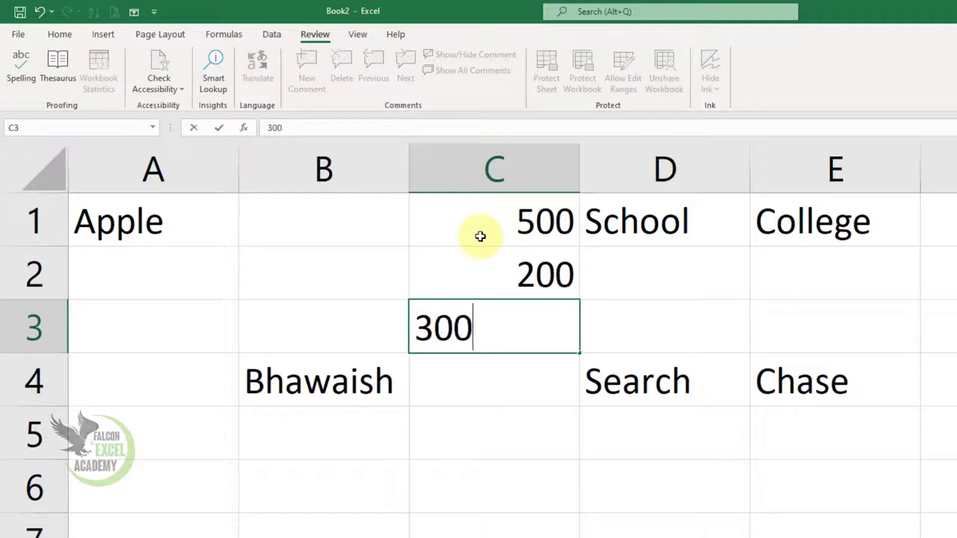
key(Return)
text(400)
key(Return)
text(200)
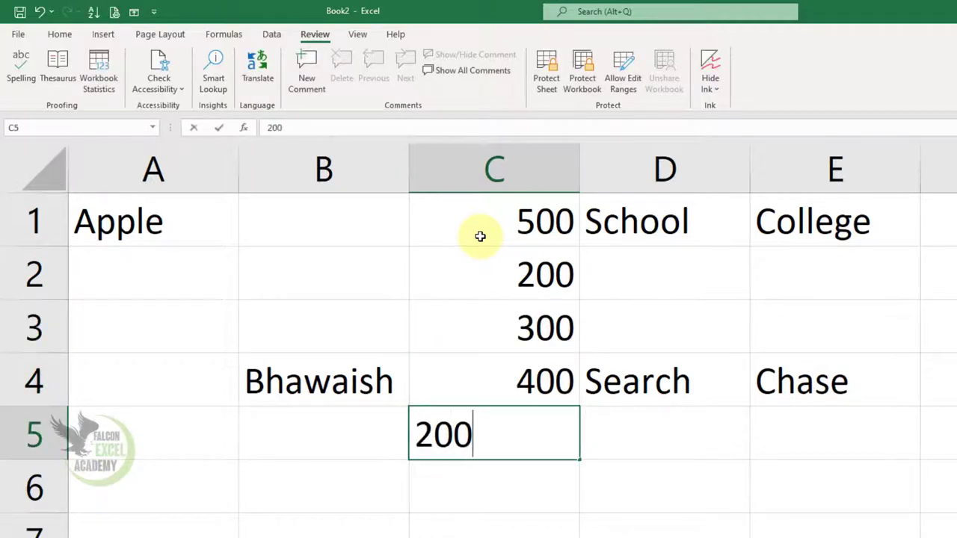
key(Return)
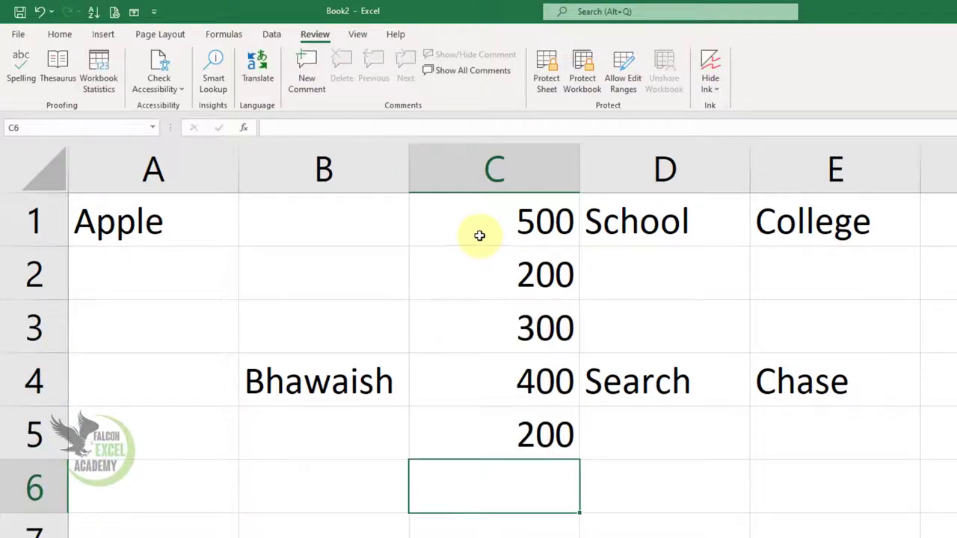
- Total the numbers in C1:C5 with an AutoSum formula in cell C6
click(63, 32)
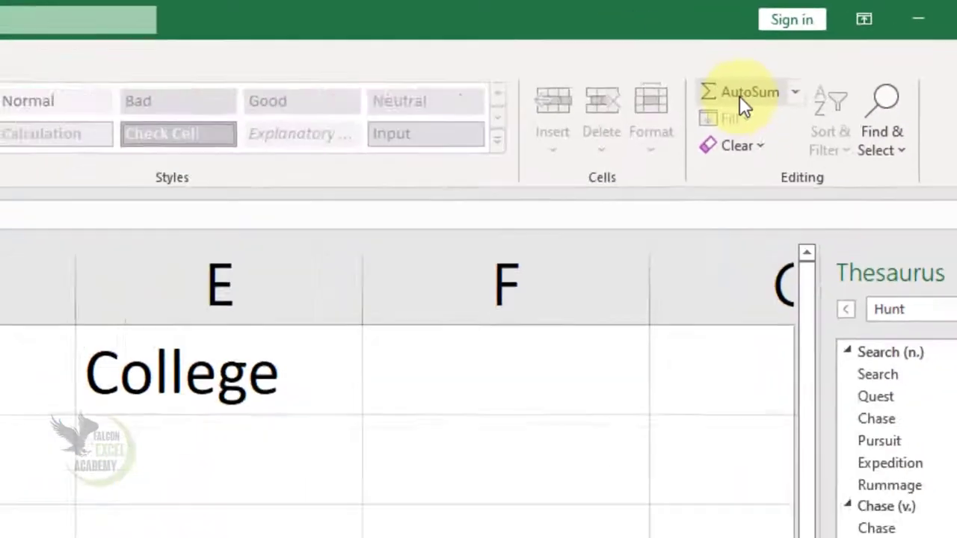
click(740, 96)
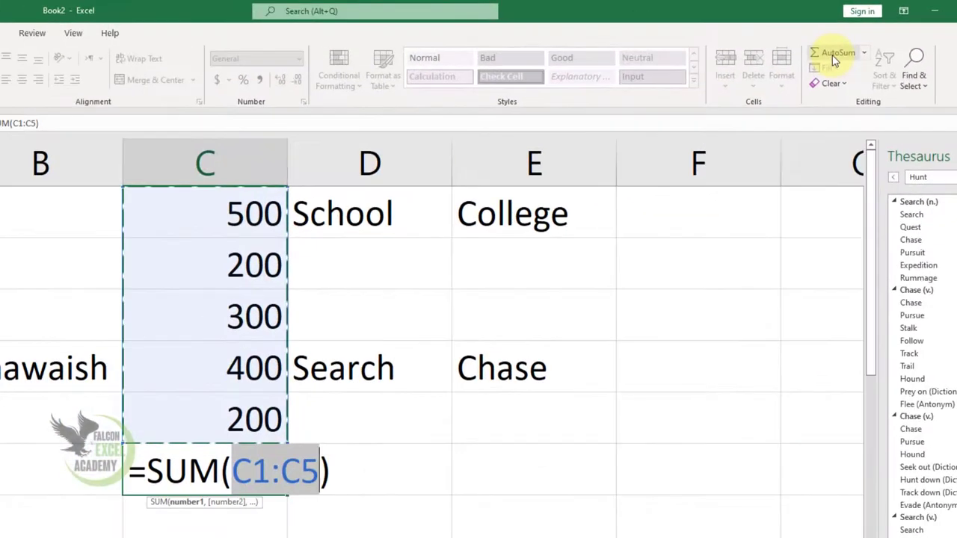
key(Return)
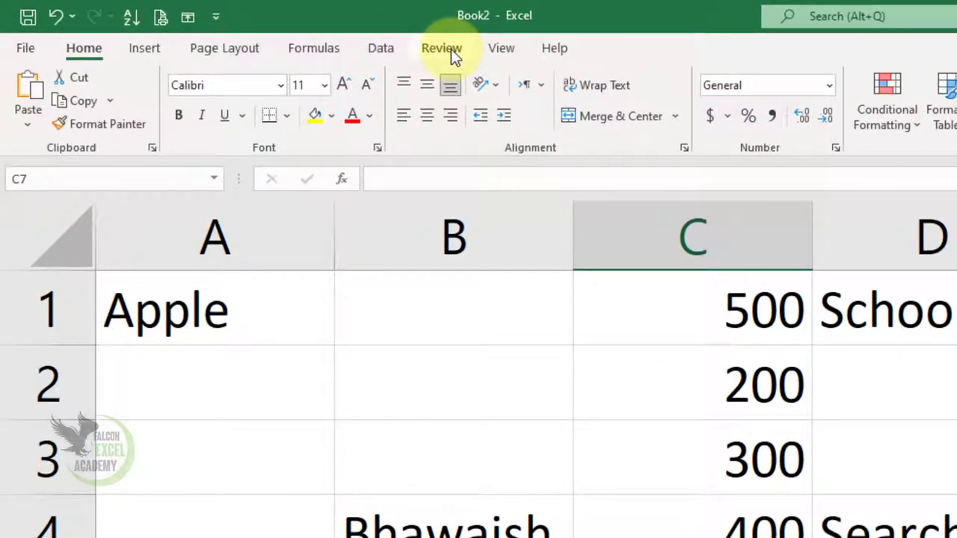
- Review the Workbook Statistics for the current sheet and workbook, and close them
click(451, 49)
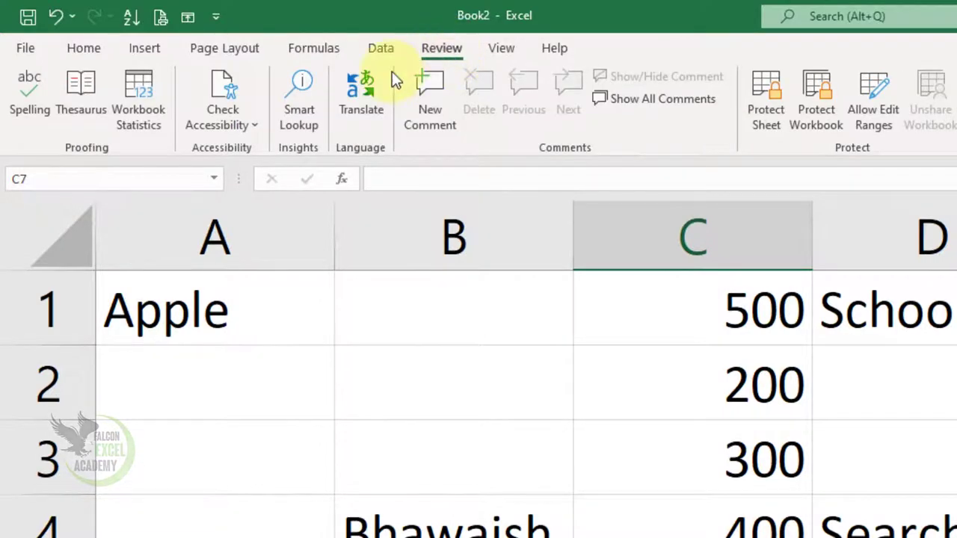
click(149, 118)
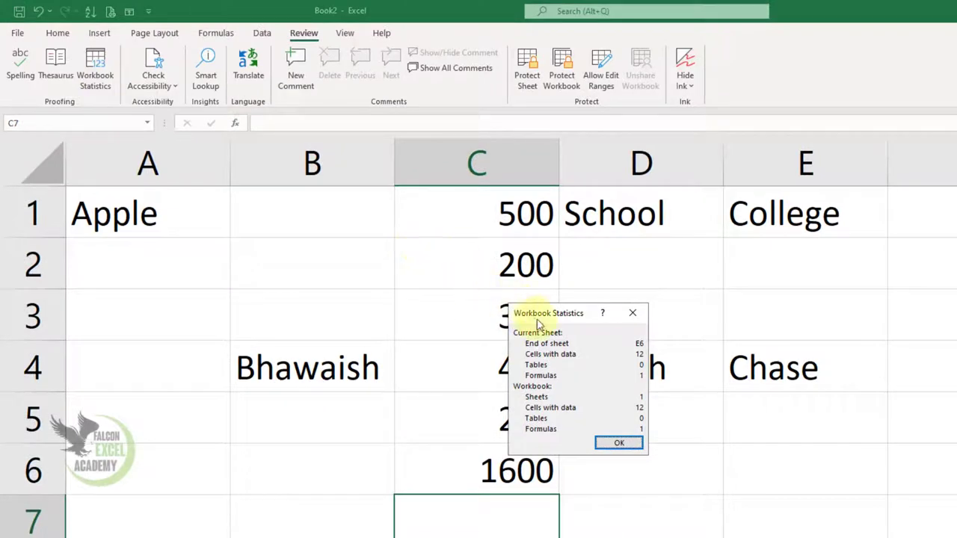
drag(546, 317, 297, 218)
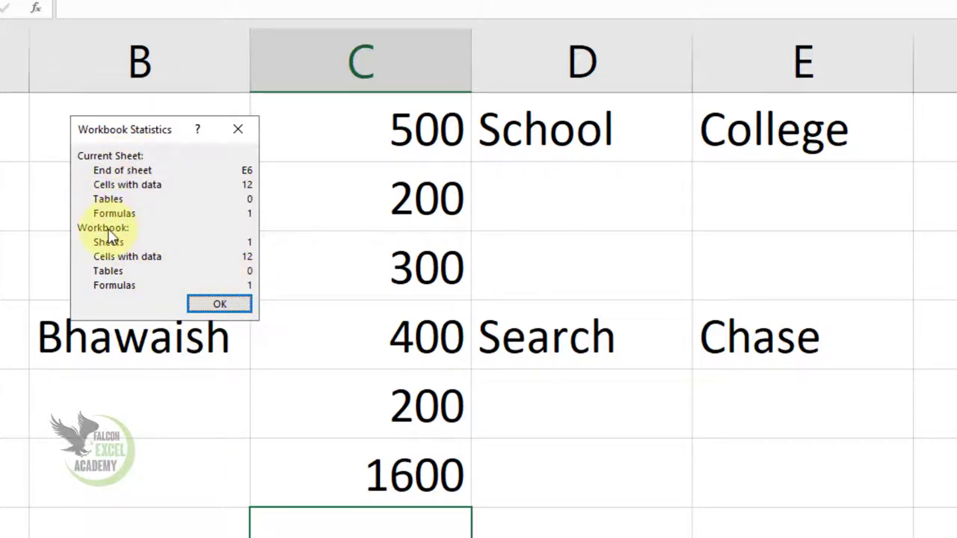
click(238, 130)
click(278, 214)
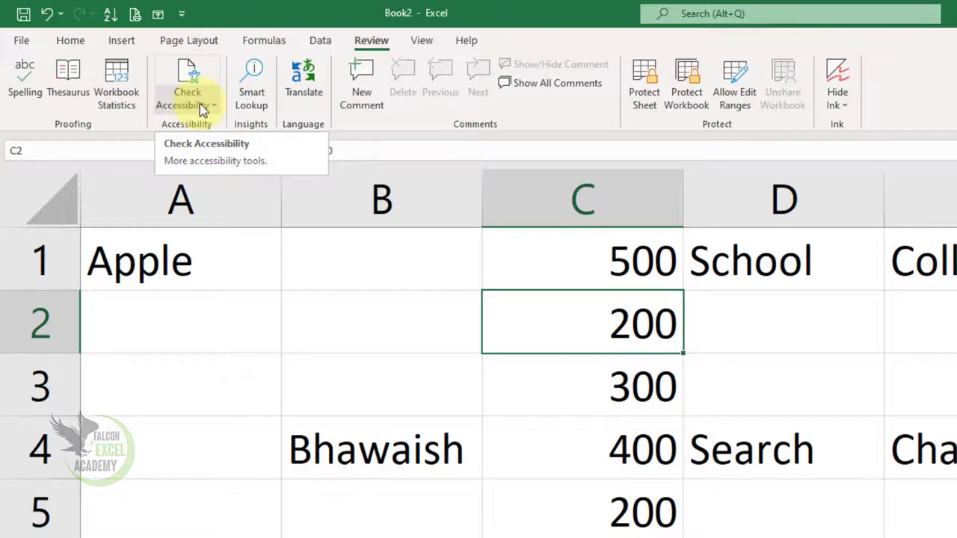
click(210, 109)
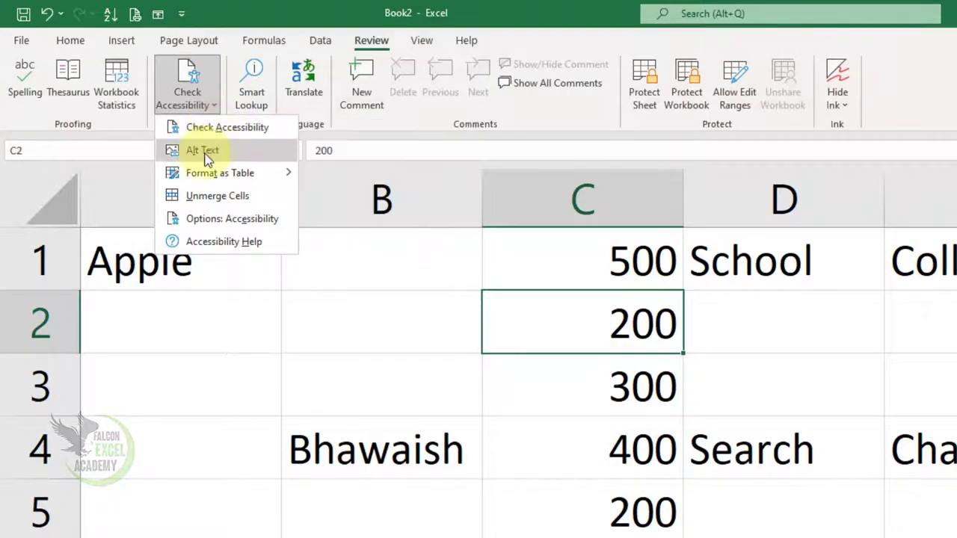
mouse_move(208, 183)
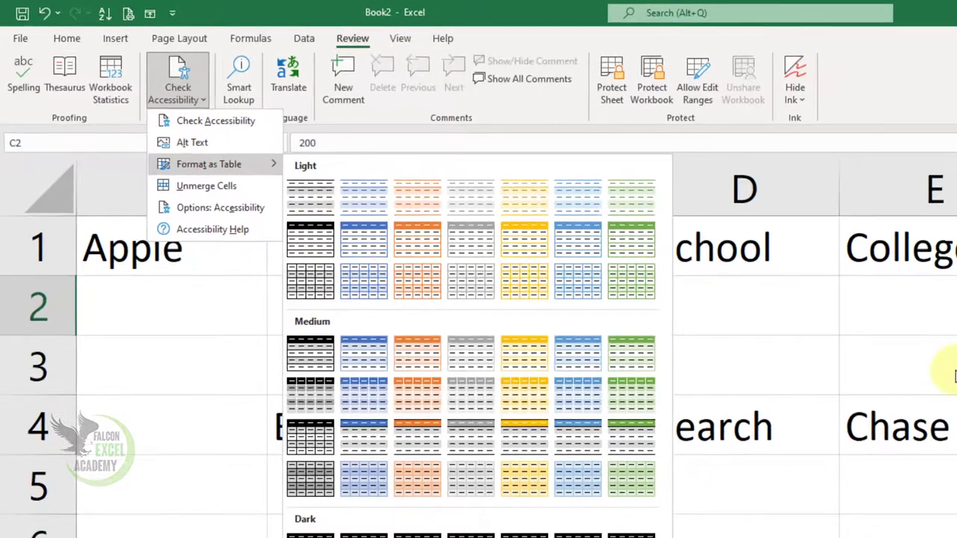
key(Escape)
- Format the range A1:E6 as a table with a light green style, without using the first row as headers
drag(184, 248, 925, 537)
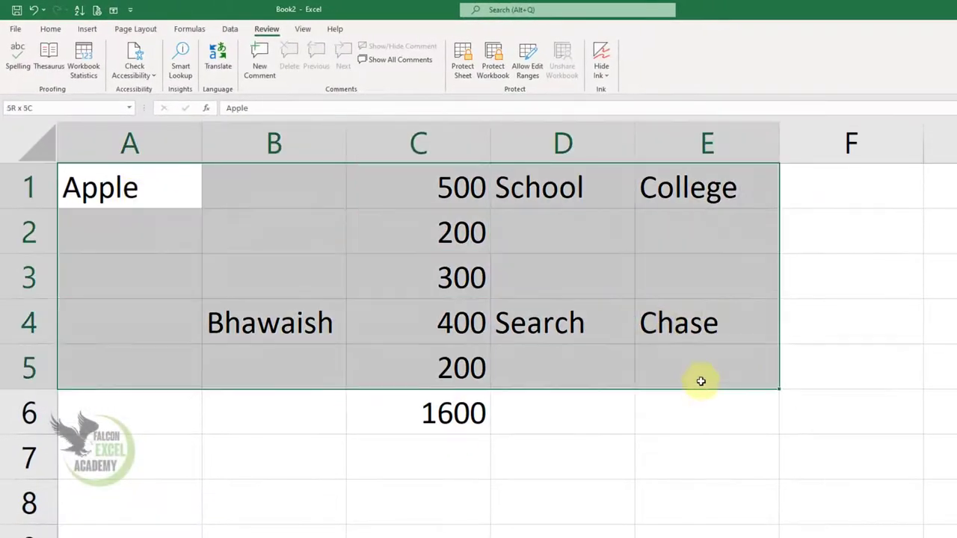
drag(699, 410, 699, 408)
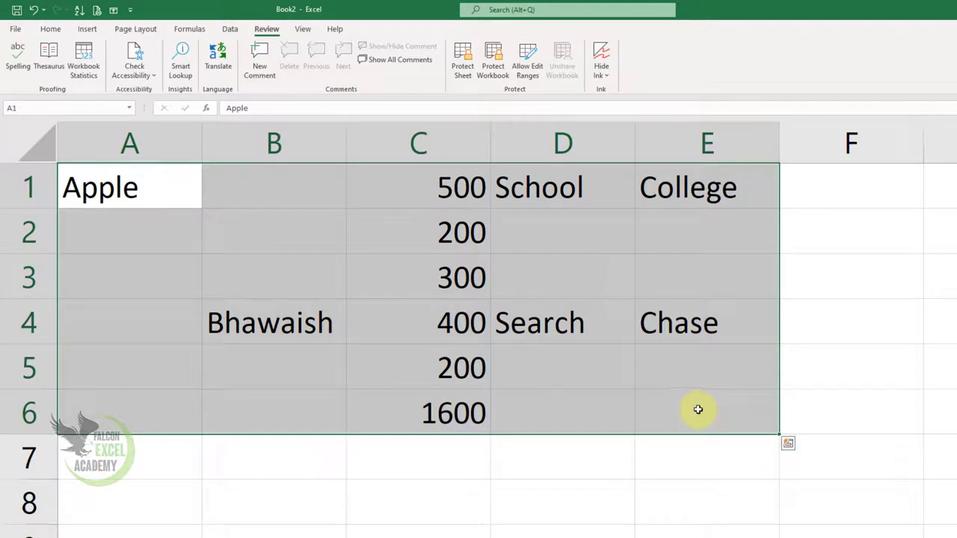
click(151, 77)
mouse_move(171, 124)
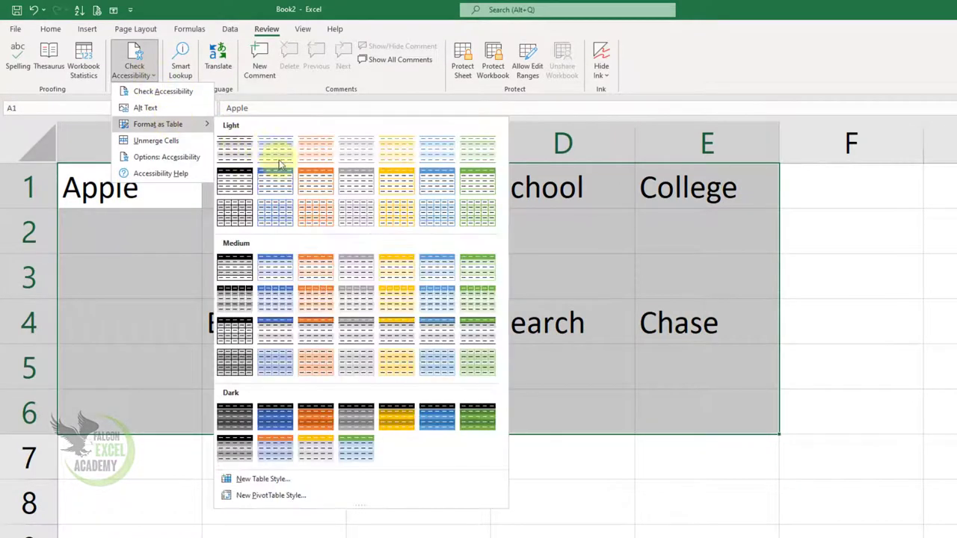
click(469, 185)
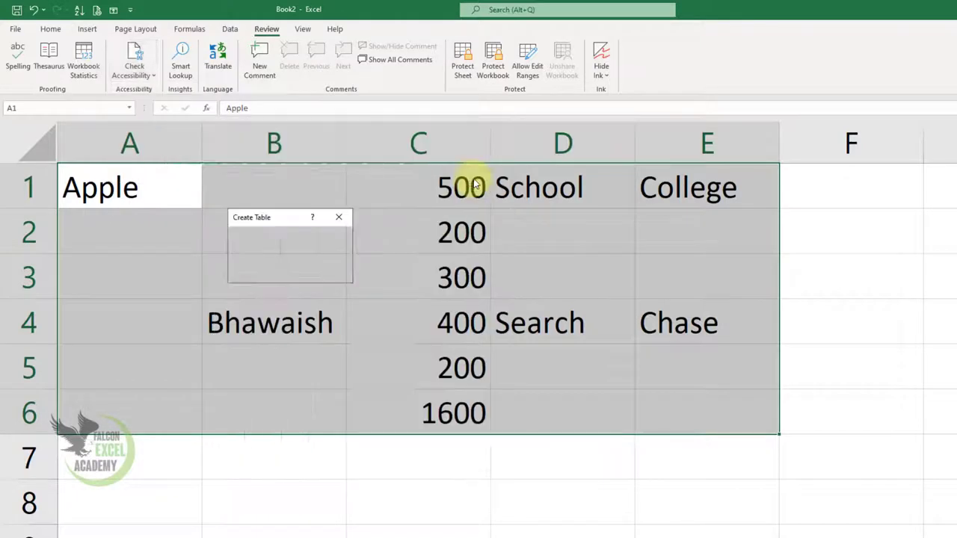
click(287, 272)
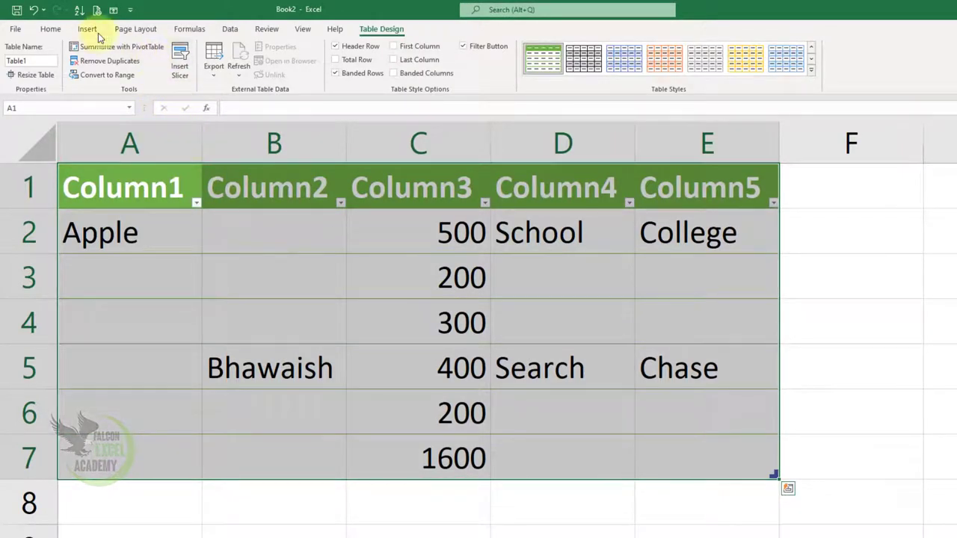
- Merge and center the empty cells A8 to E8 directly below the table
click(269, 29)
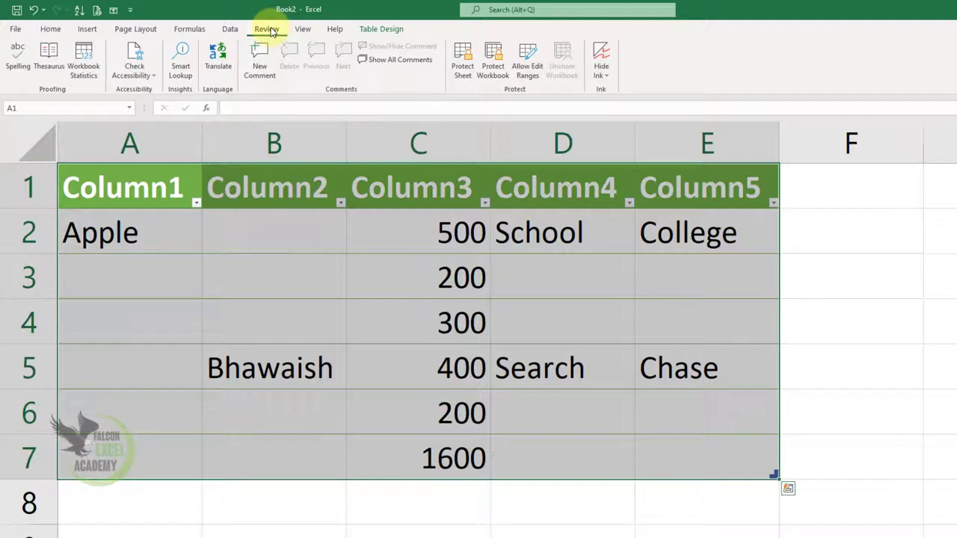
click(155, 76)
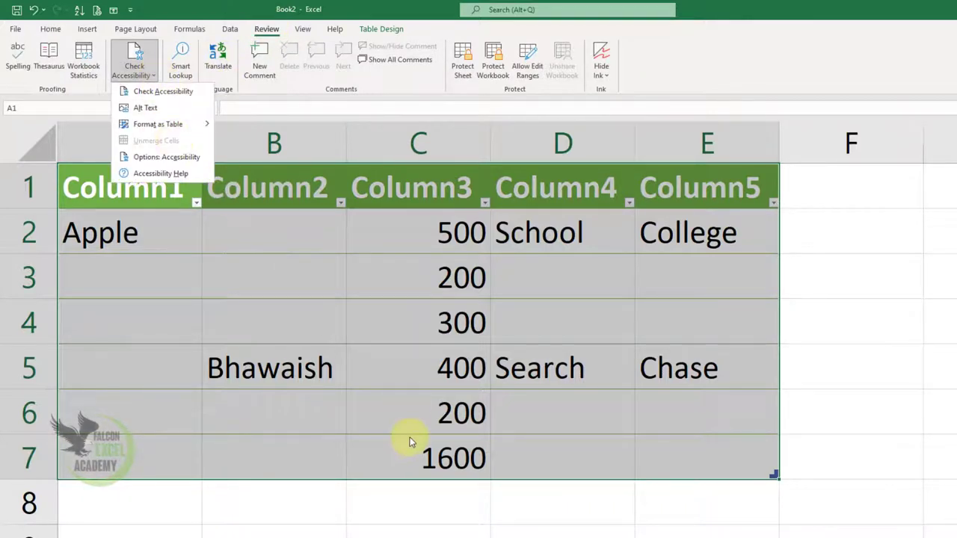
click(158, 489)
drag(157, 490, 684, 497)
click(56, 31)
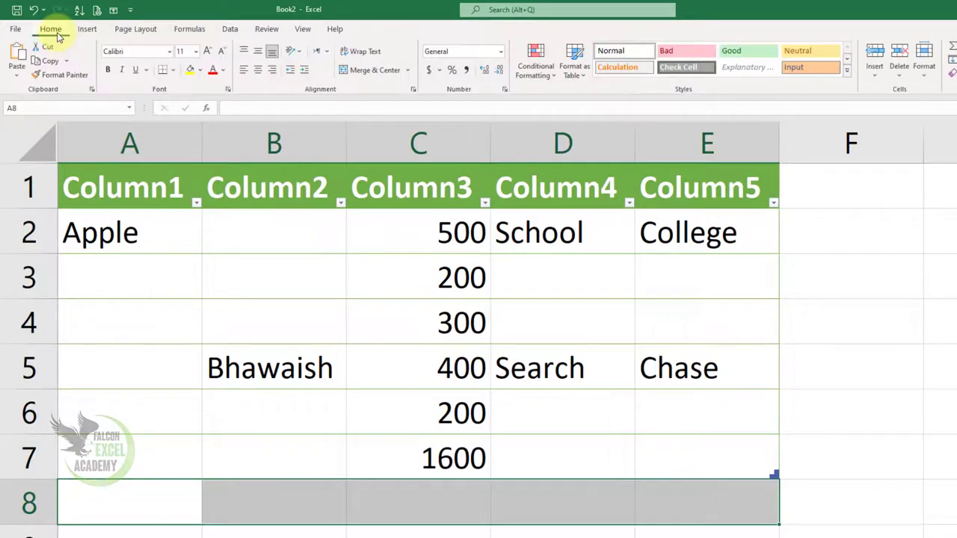
click(377, 74)
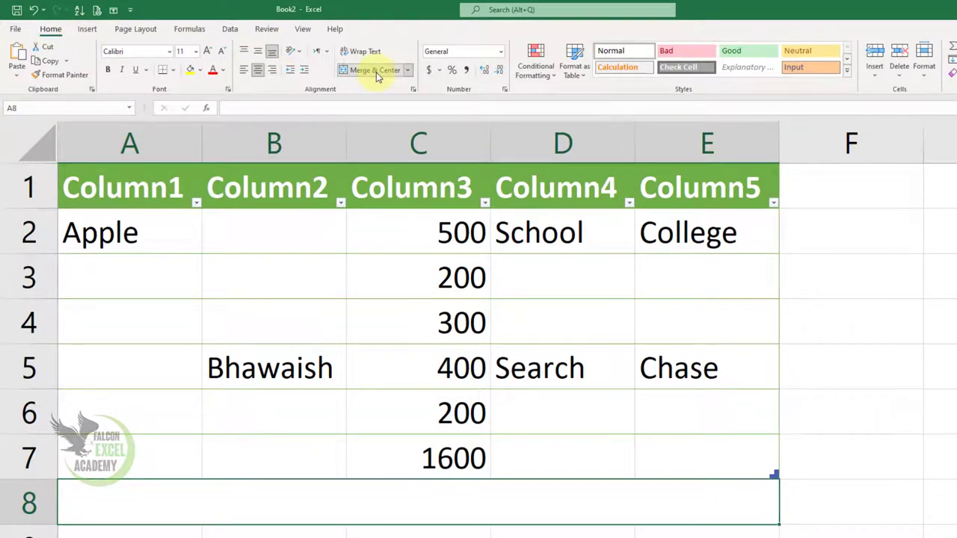
- Unmerge the merged cell in row 8 using the accessibility tools
click(265, 29)
click(154, 76)
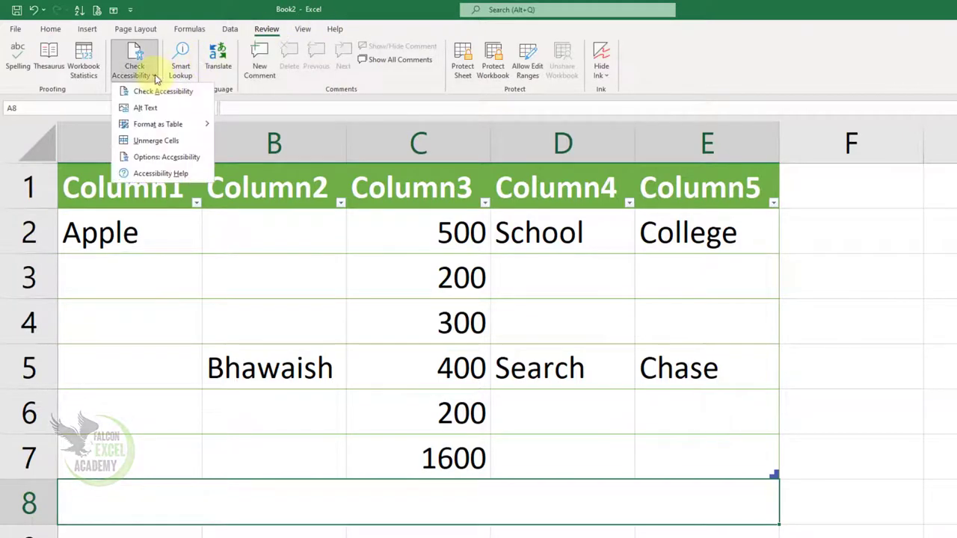
click(174, 141)
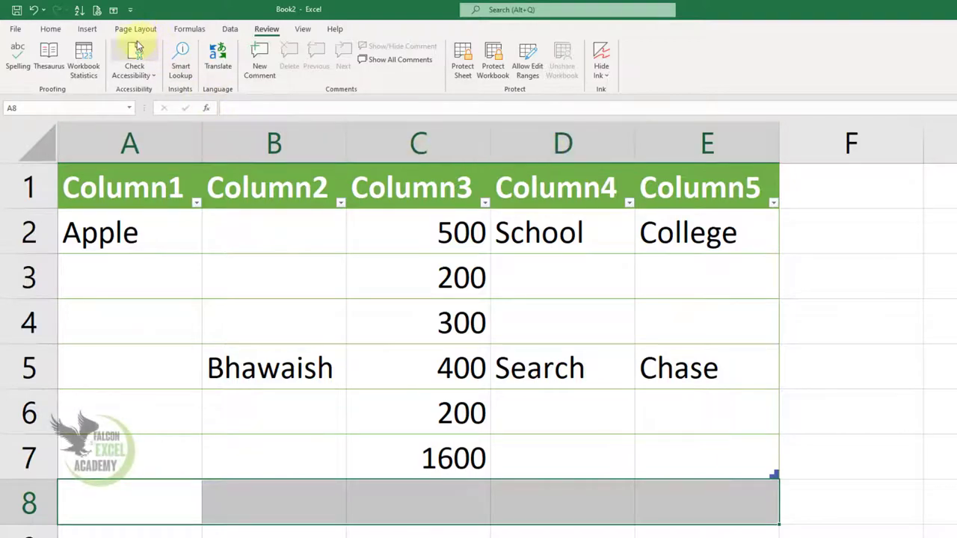
- Review the Accessibility options and leave them without making changes
click(135, 68)
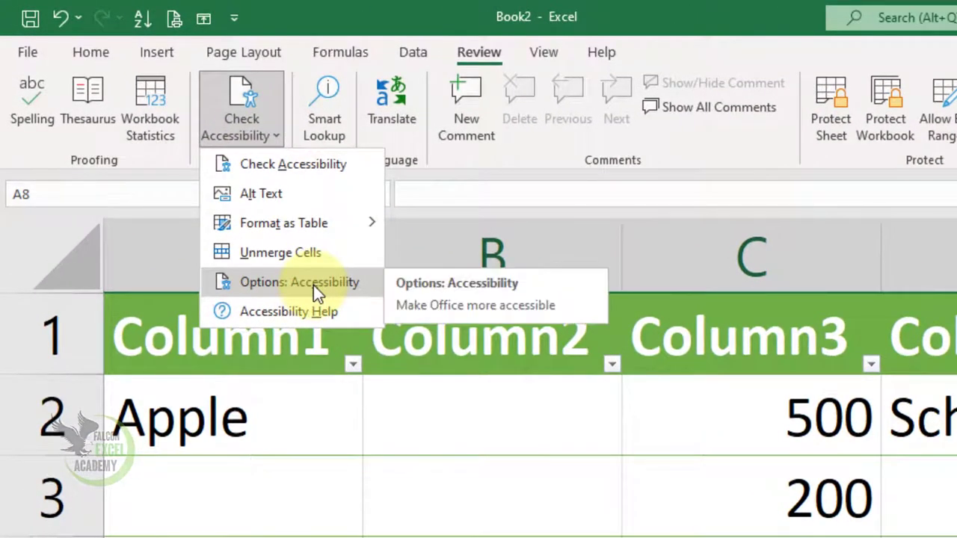
click(313, 285)
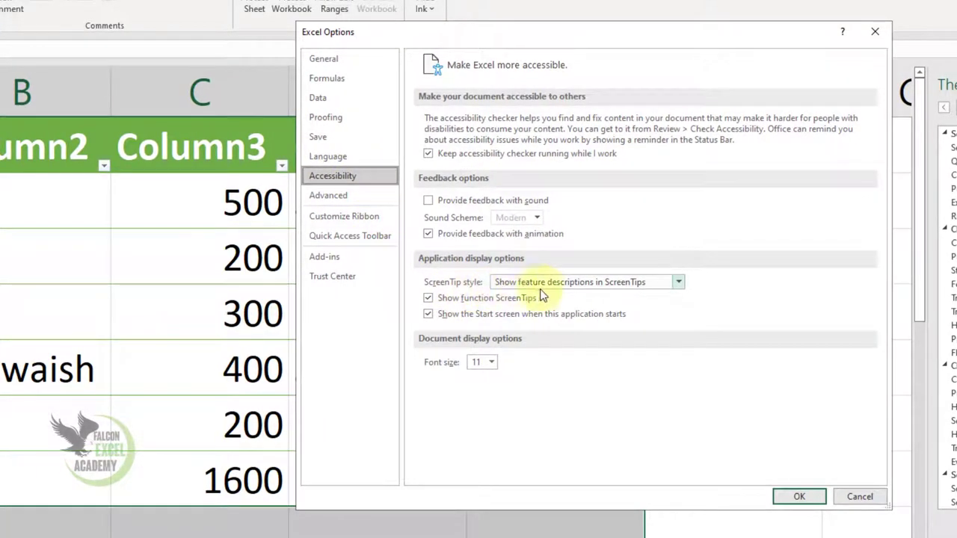
click(875, 500)
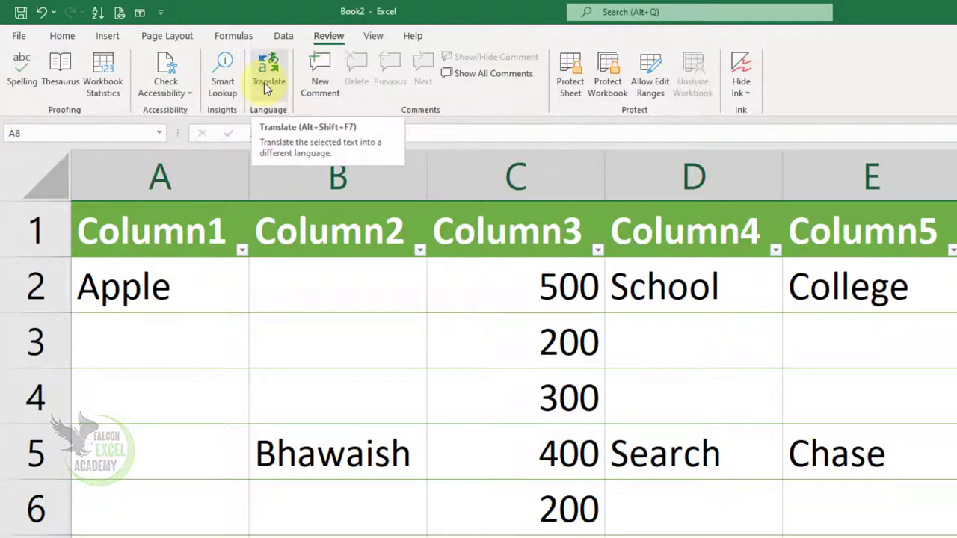
- Set the ScreenTip style in the Accessibility options to "Don't show ScreenTips"
click(191, 94)
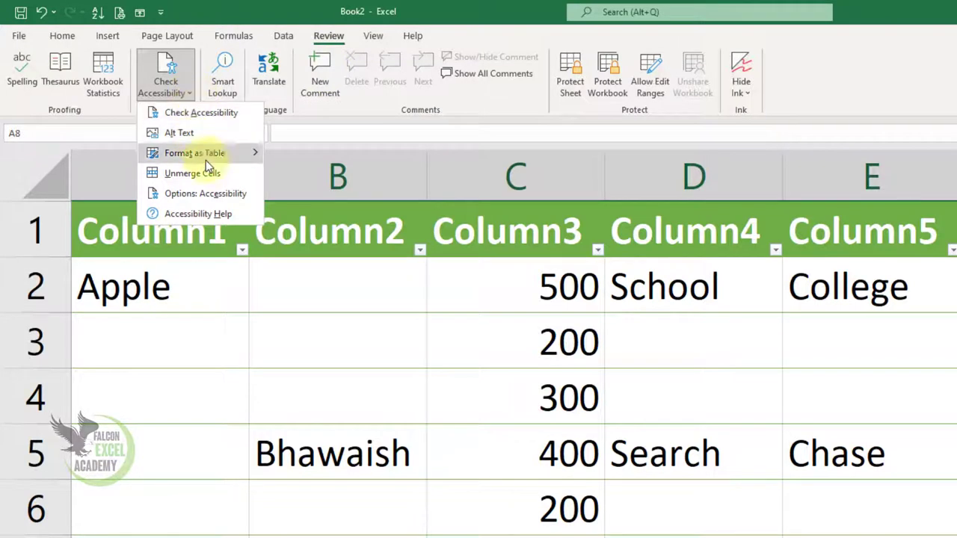
click(225, 192)
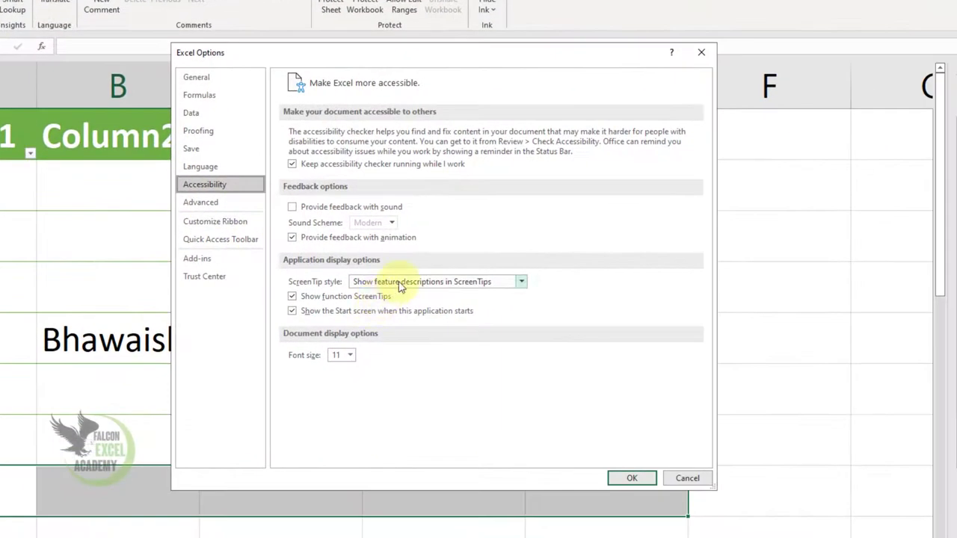
click(523, 338)
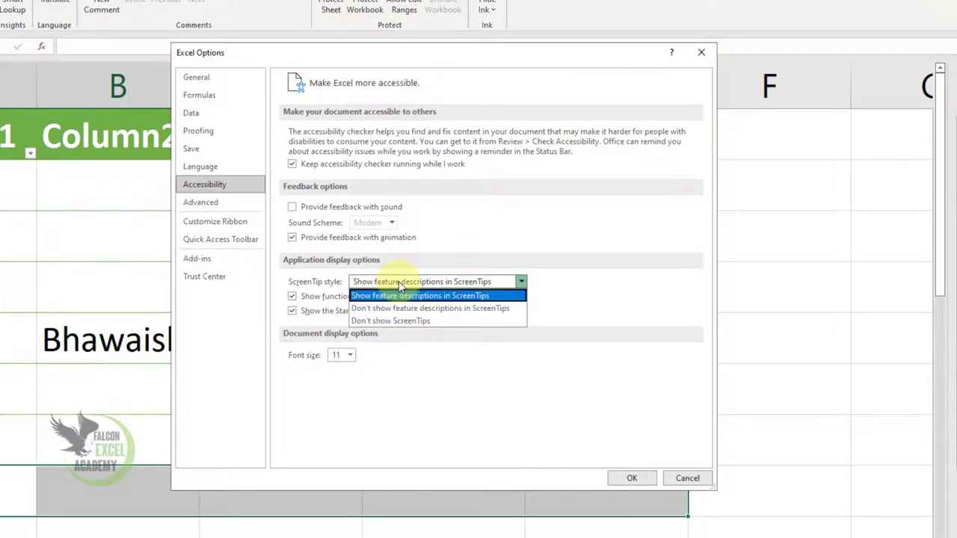
click(424, 322)
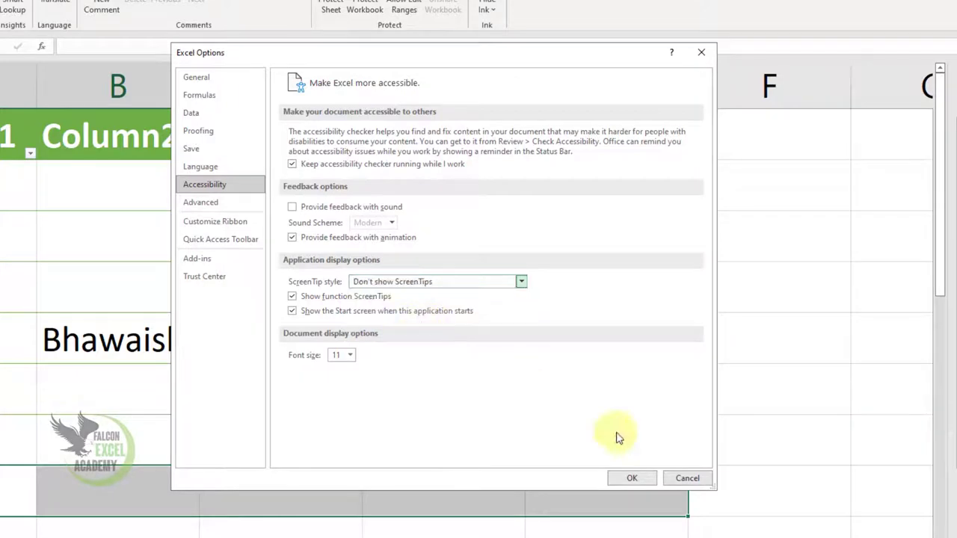
click(643, 480)
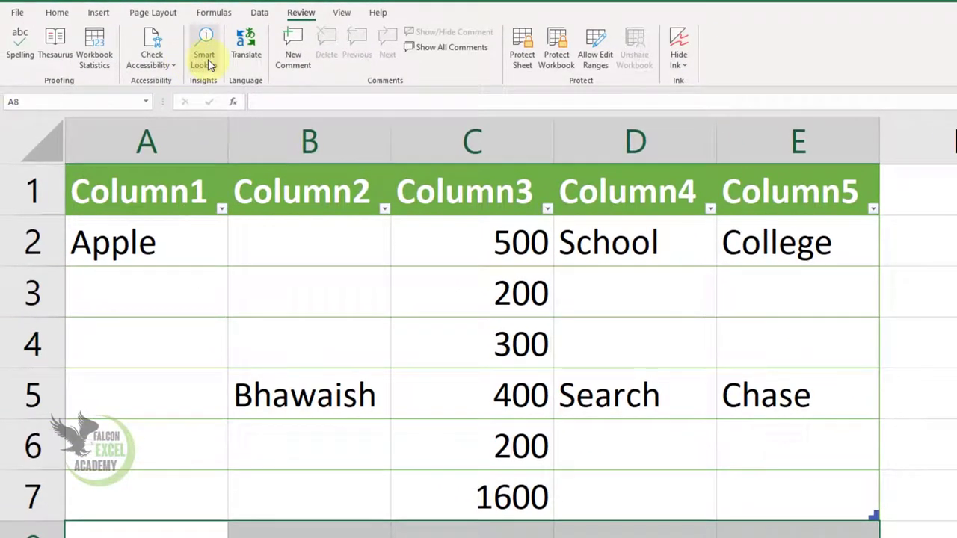
- Set the ScreenTip style back to "Show feature descriptions in ScreenTips" in the Accessibility options
click(154, 65)
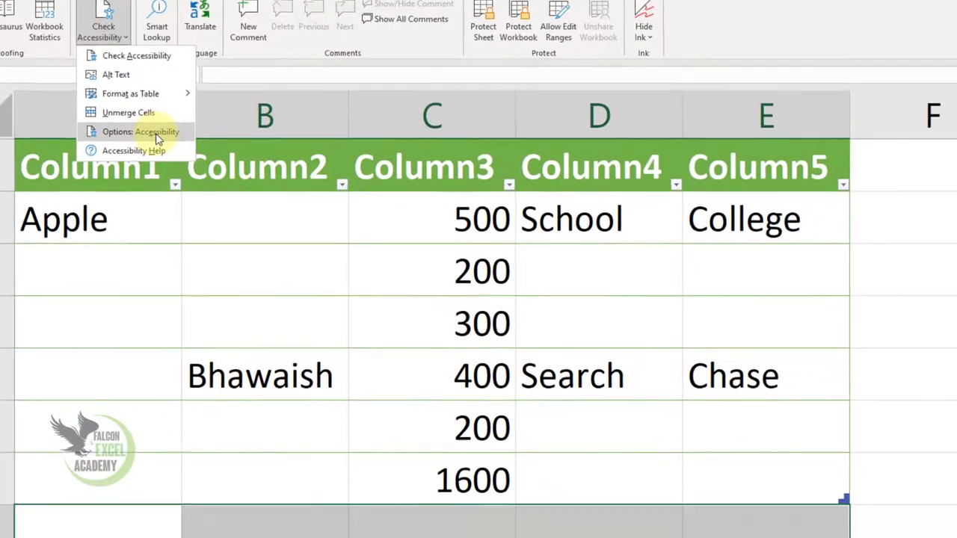
click(204, 159)
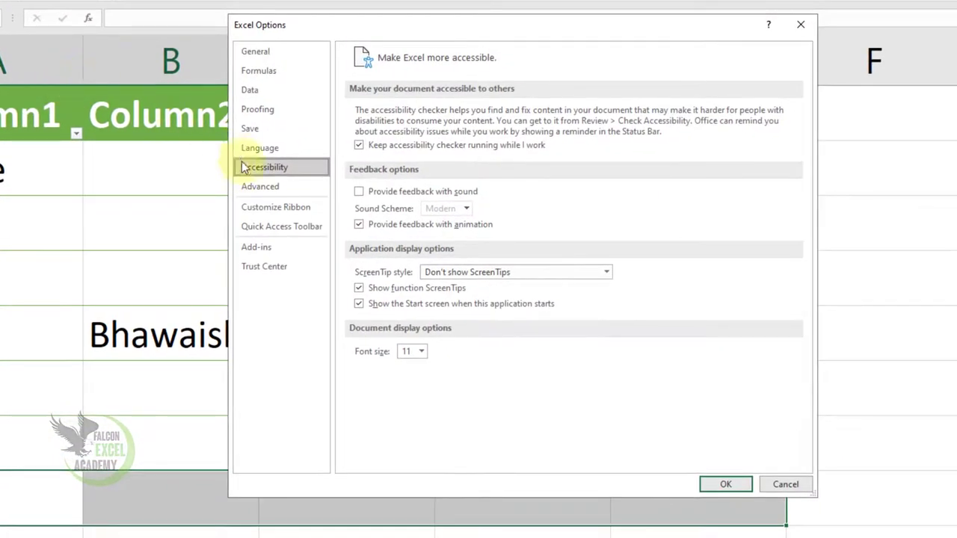
click(492, 272)
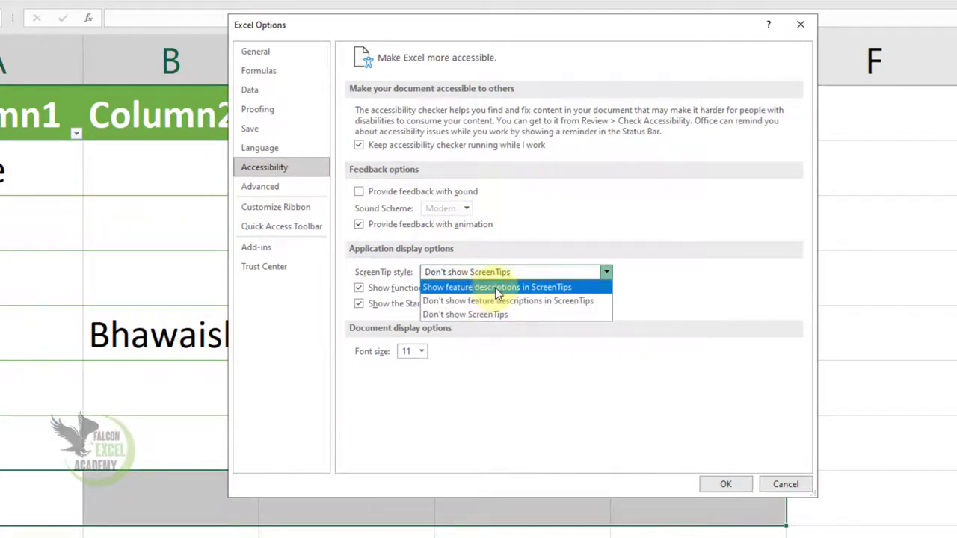
click(496, 288)
click(725, 484)
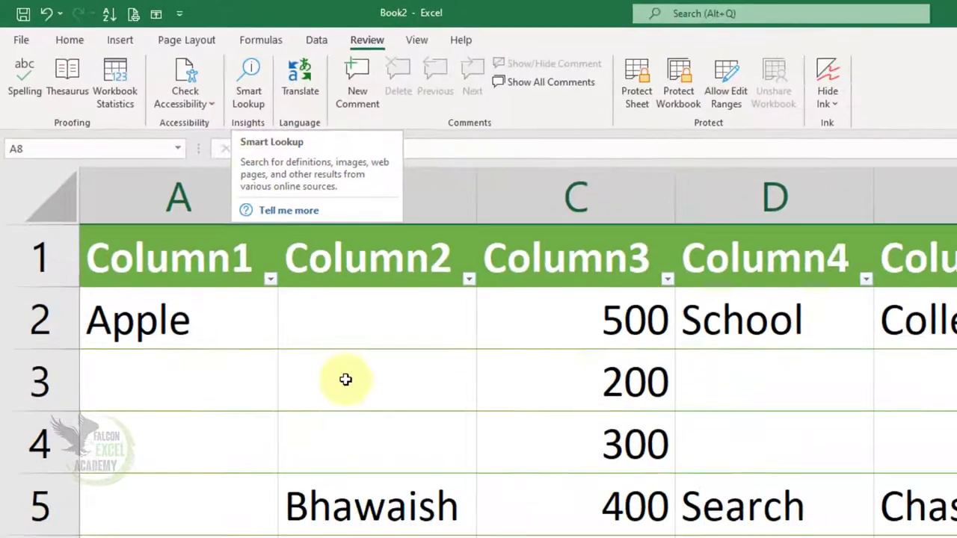
- Enter "Falcon Computer Academy" in cell A9 below the table
click(422, 469)
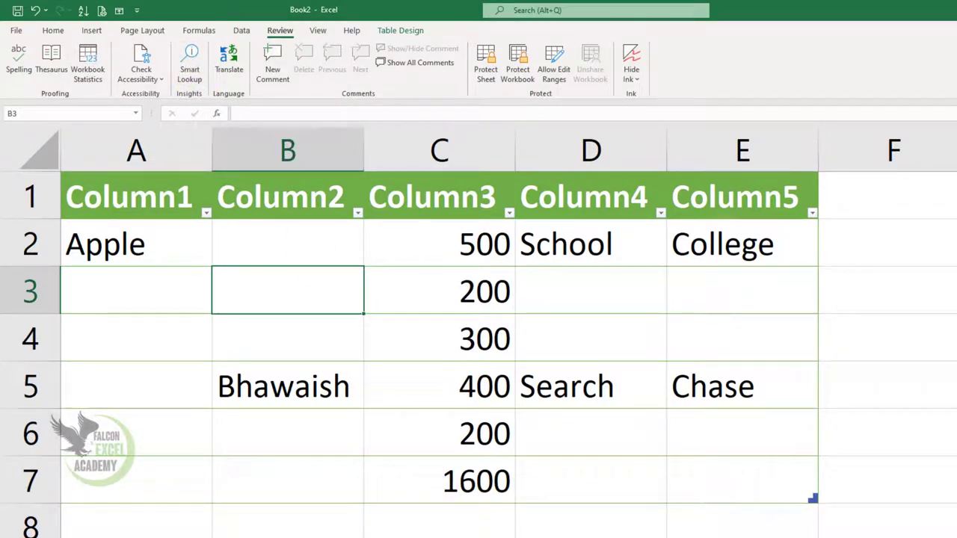
click(277, 529)
scroll(157, 531, down, 2)
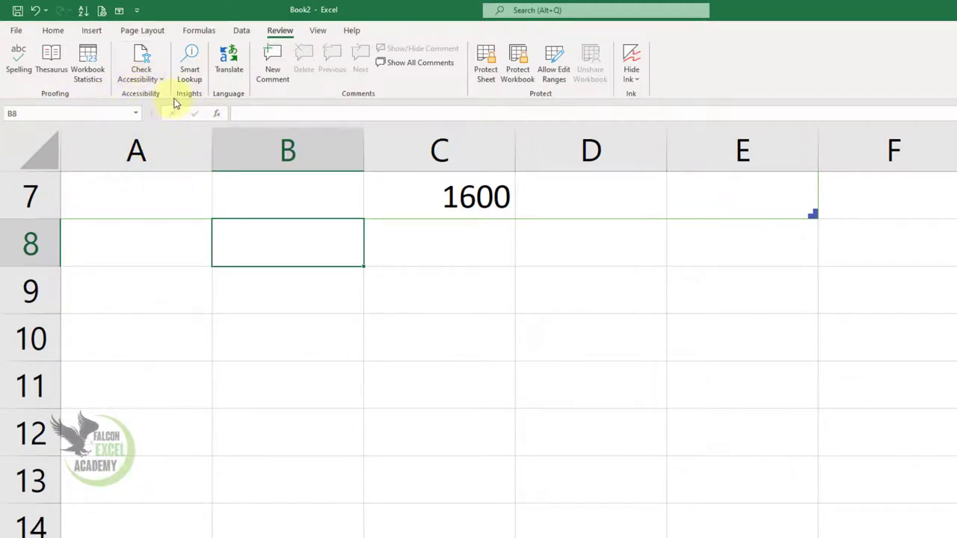
click(188, 300)
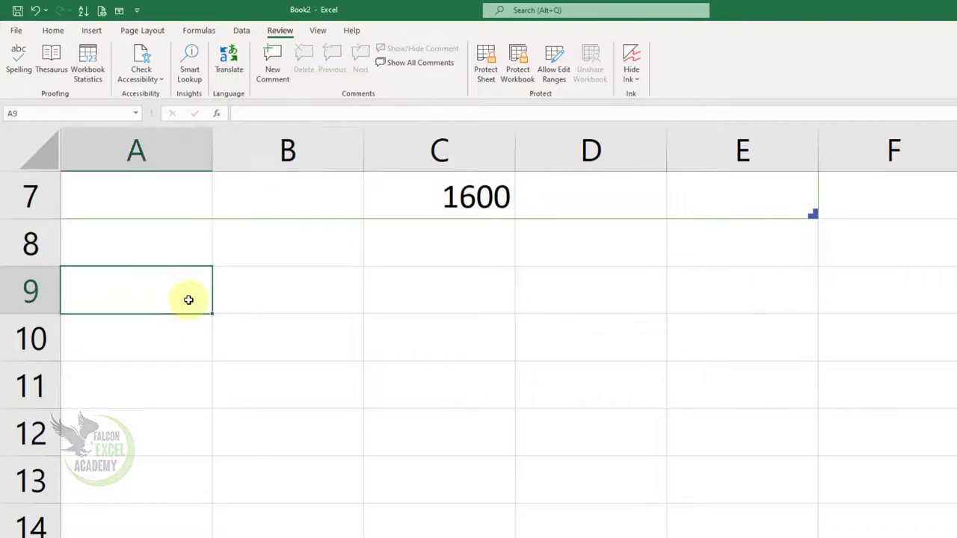
text(Falc)
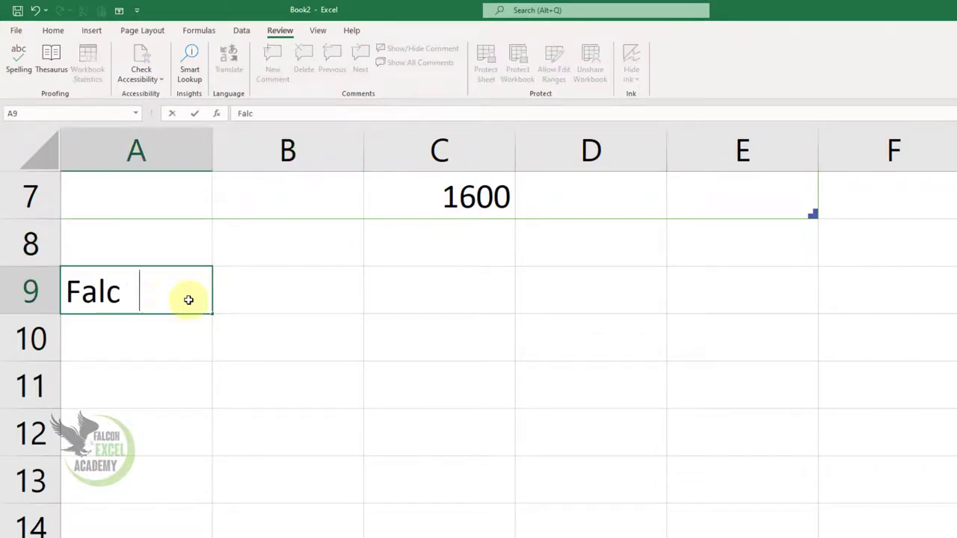
text(on Computer Academy)
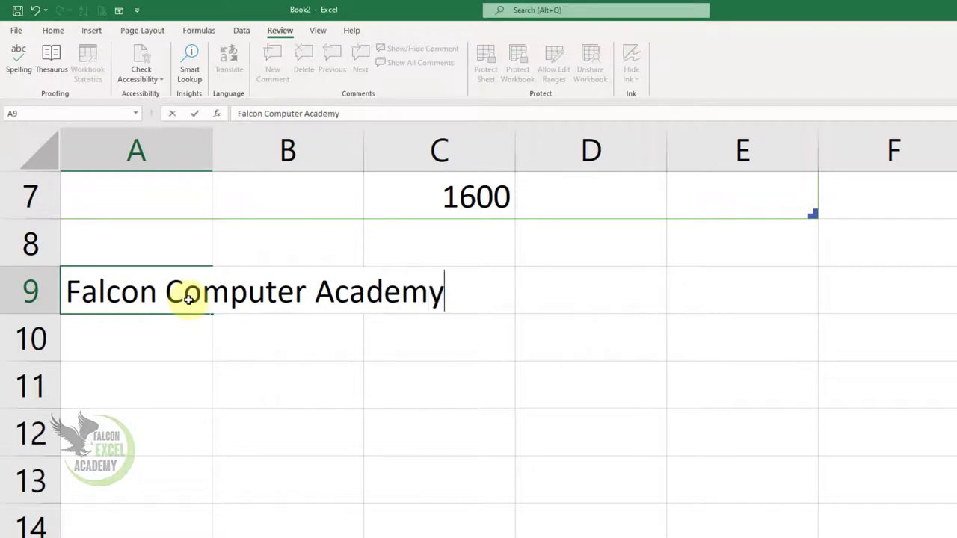
key(Return)
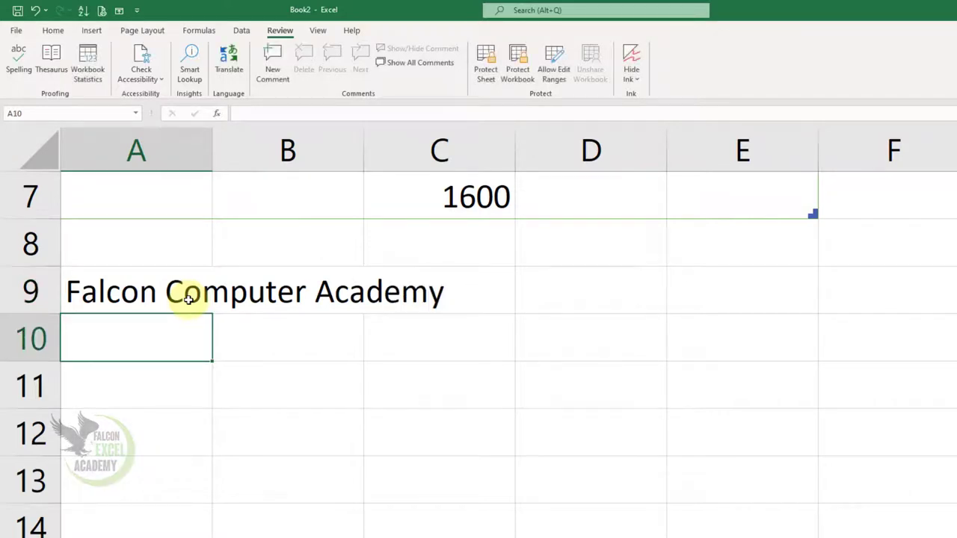
- Run Smart Lookup on the text in A9, expand the first result's details, and browse the web results
click(188, 300)
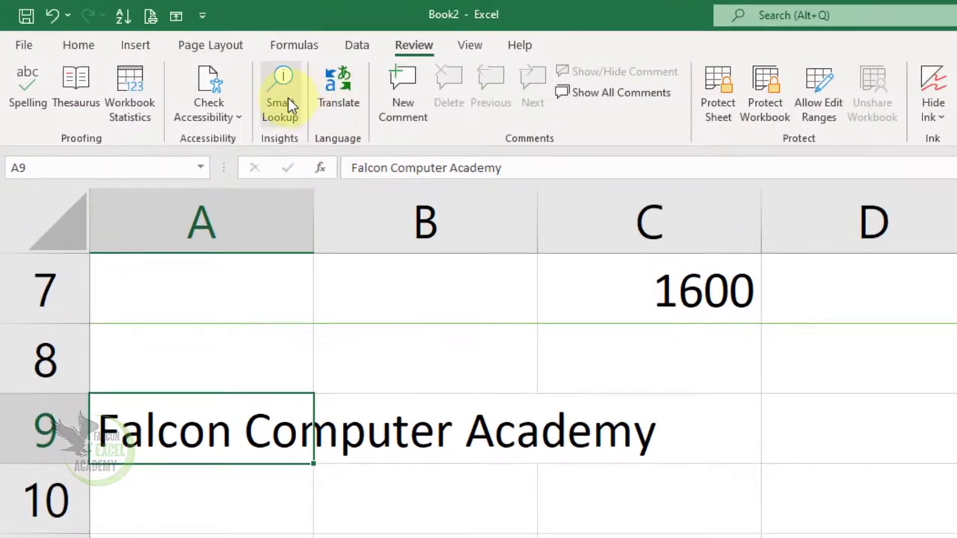
click(288, 97)
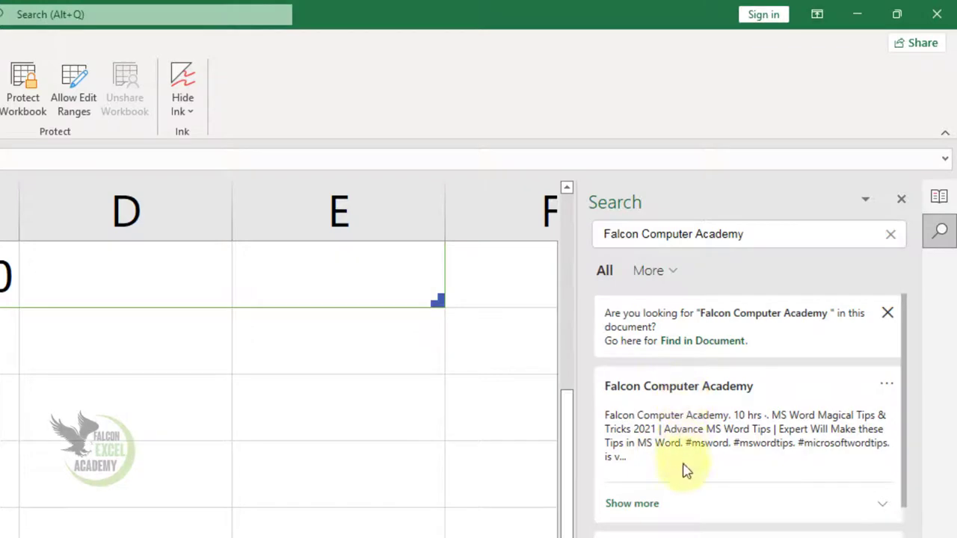
click(707, 516)
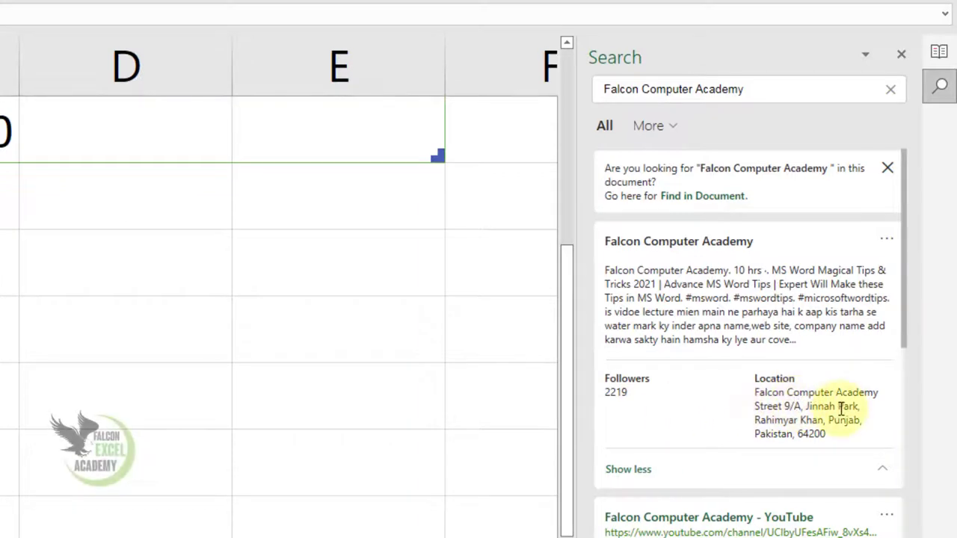
scroll(813, 458, down, 3)
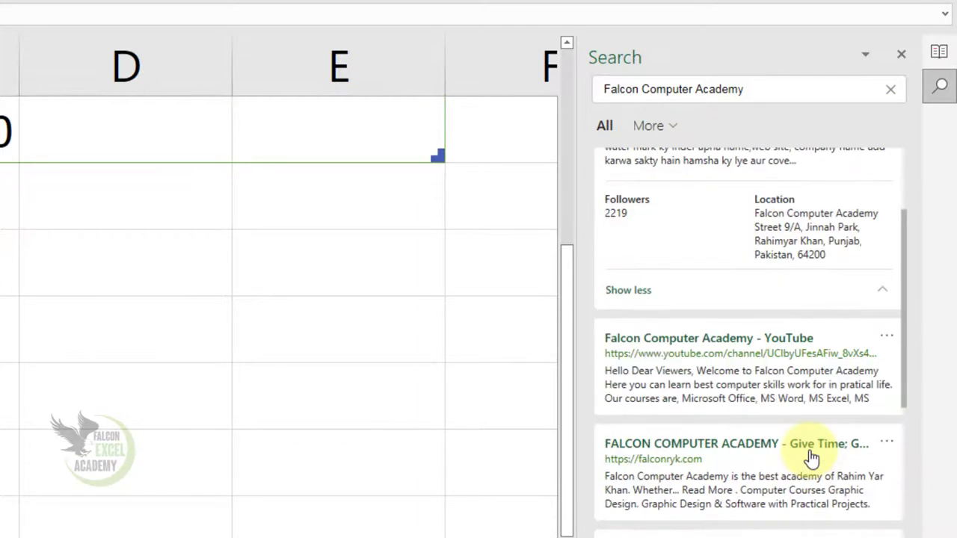
scroll(807, 460, down, 3)
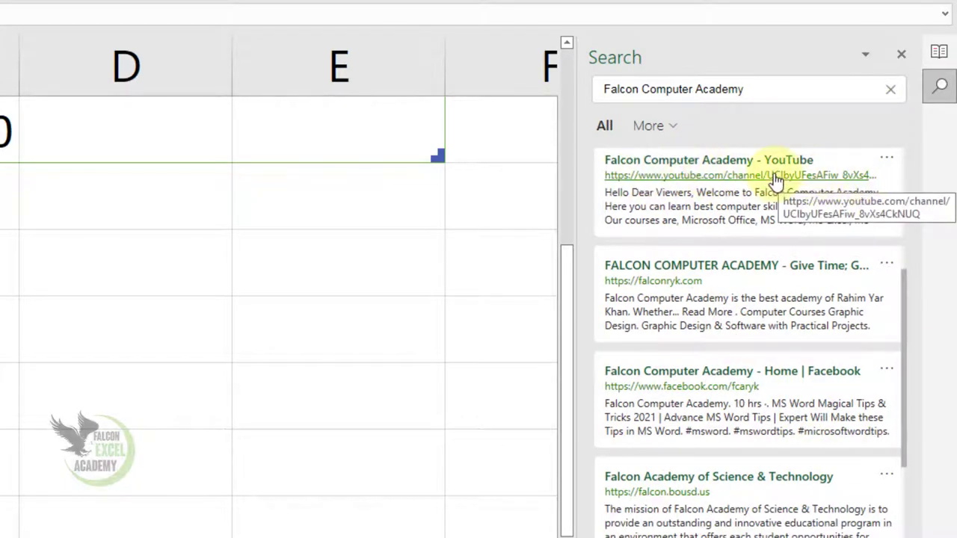
- Open the Falcon Computer Academy YouTube result in the browser, close that page, and dismiss the lookup results
click(711, 179)
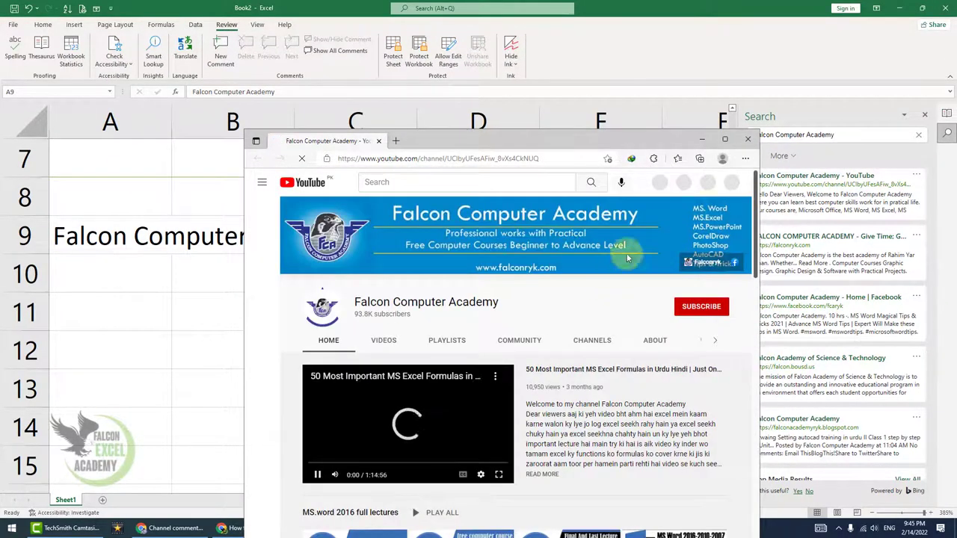
click(749, 142)
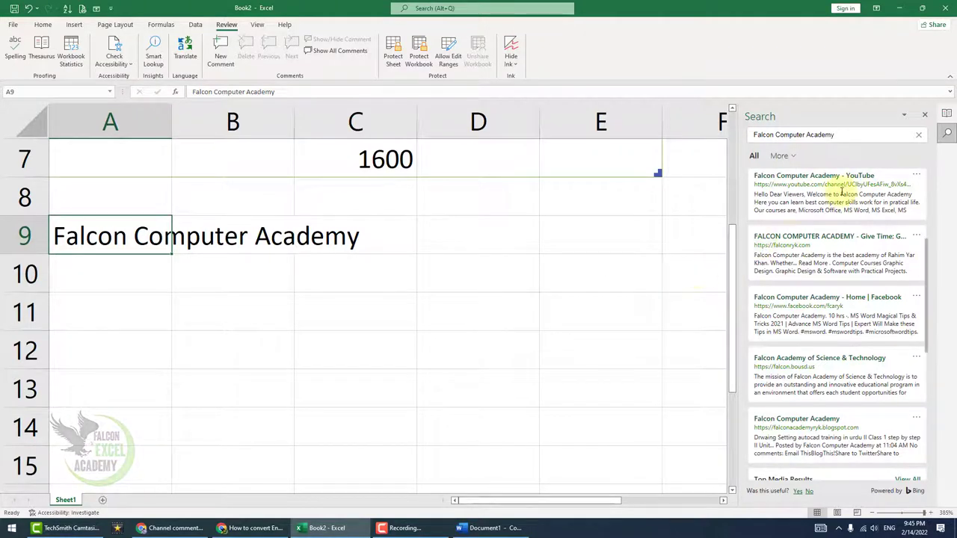
click(925, 115)
key(shift+F7)
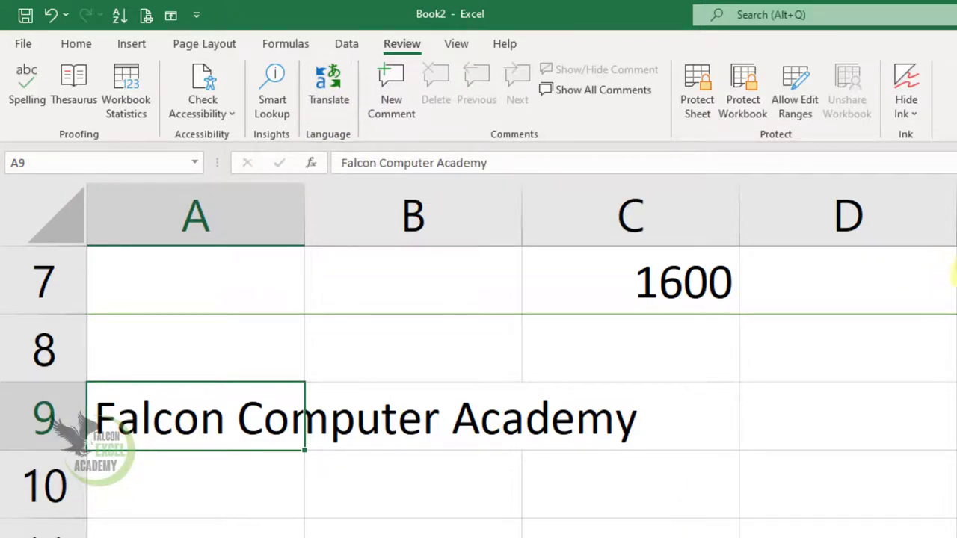
- Translate the text in A9 into Urdu, view the alternative translations for "computer", and close the Translator
click(449, 515)
click(186, 427)
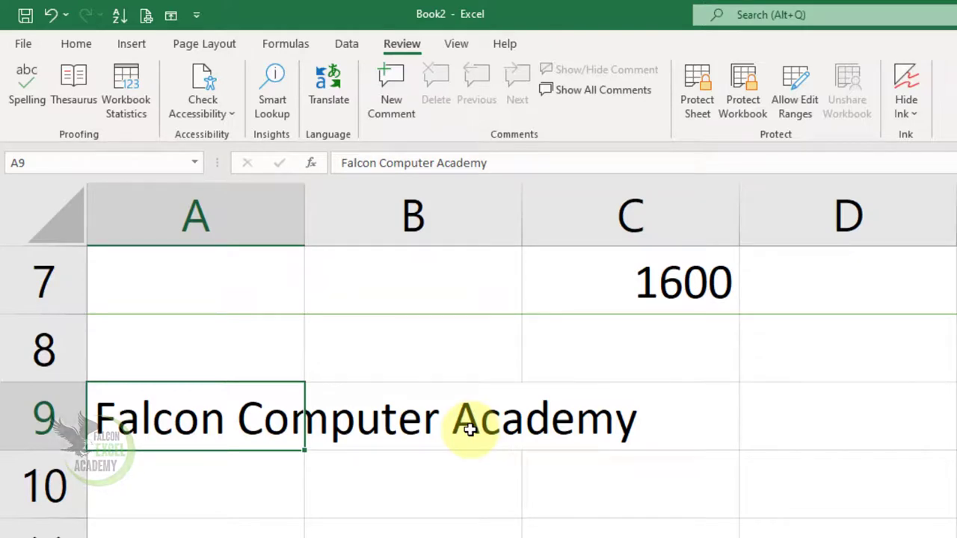
click(336, 104)
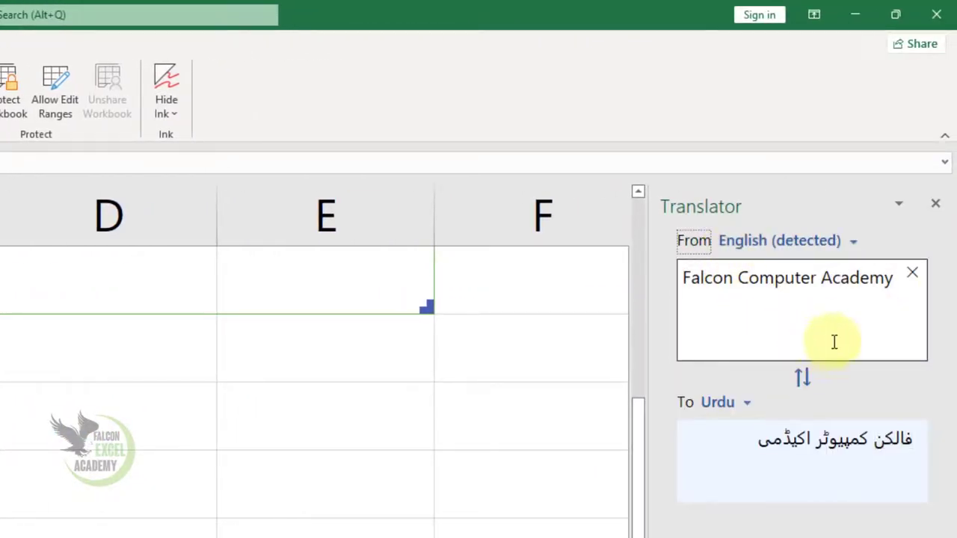
click(861, 455)
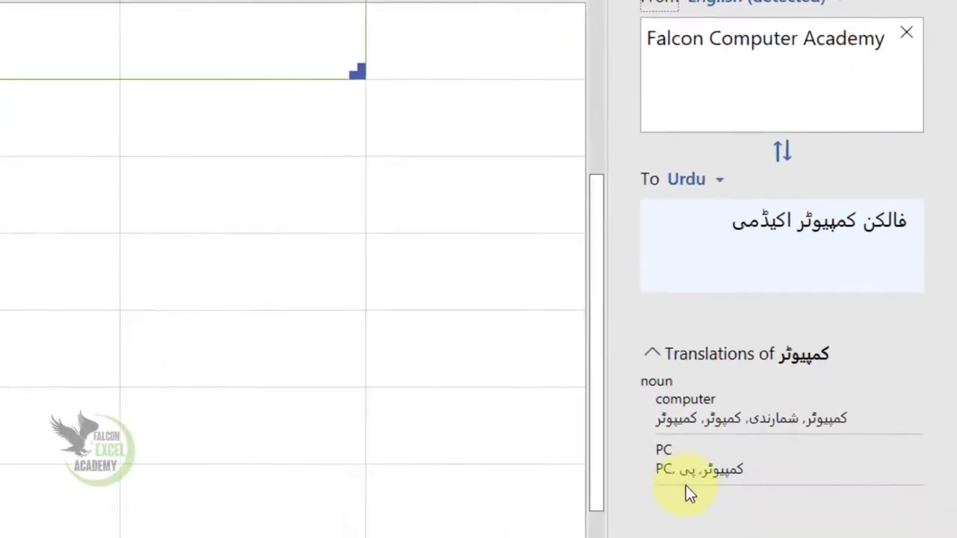
mouse_move(784, 446)
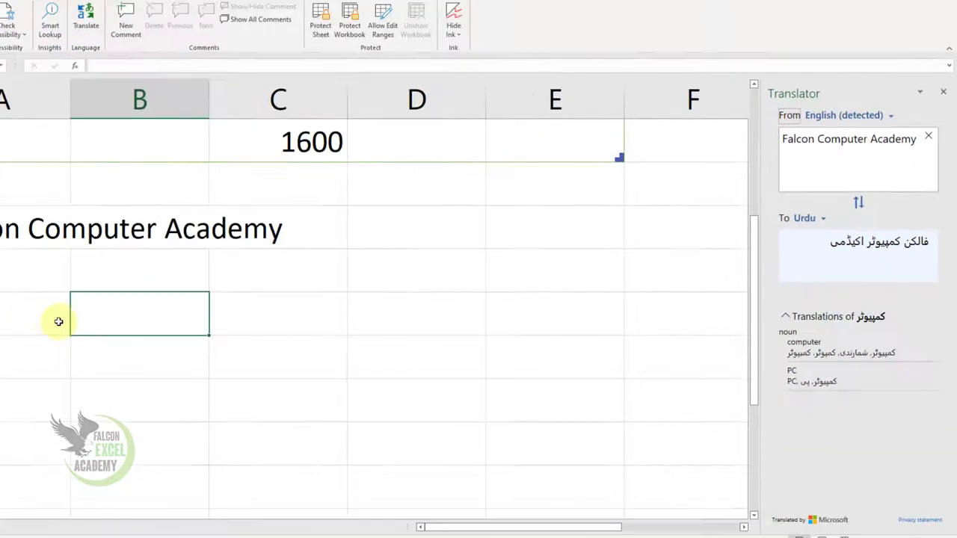
click(157, 314)
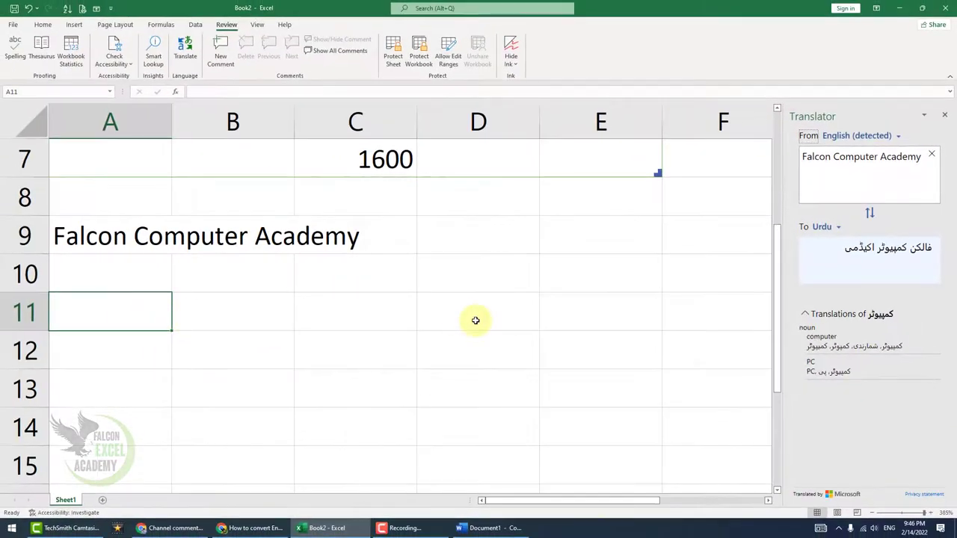
click(944, 115)
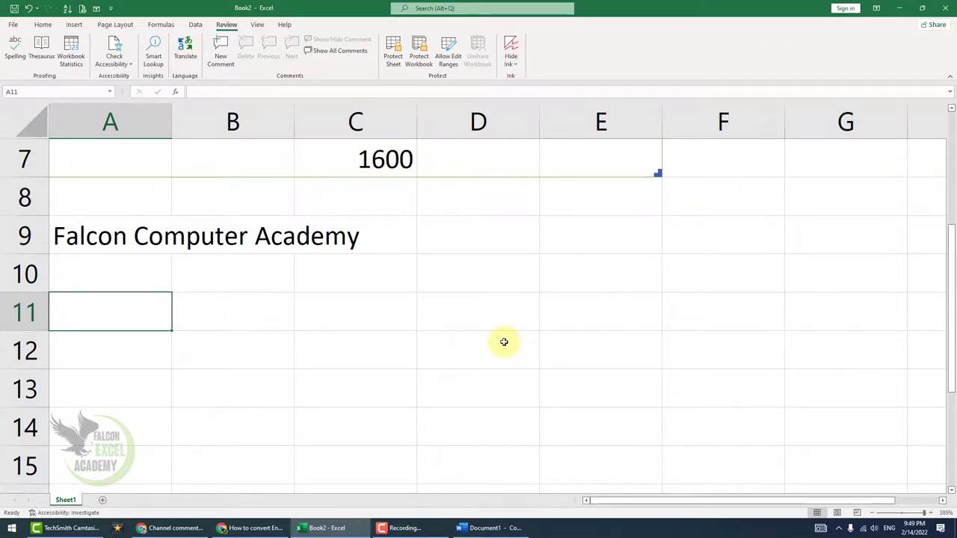
- Enter "Learn free MS EXCEL 2021 Classes" in cell A11
text(Learn)
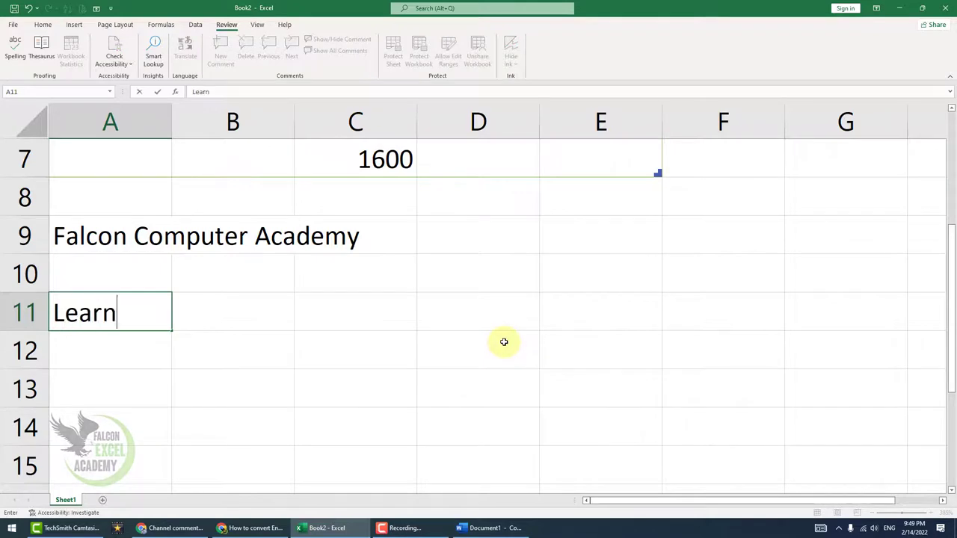
text( fr ee M)
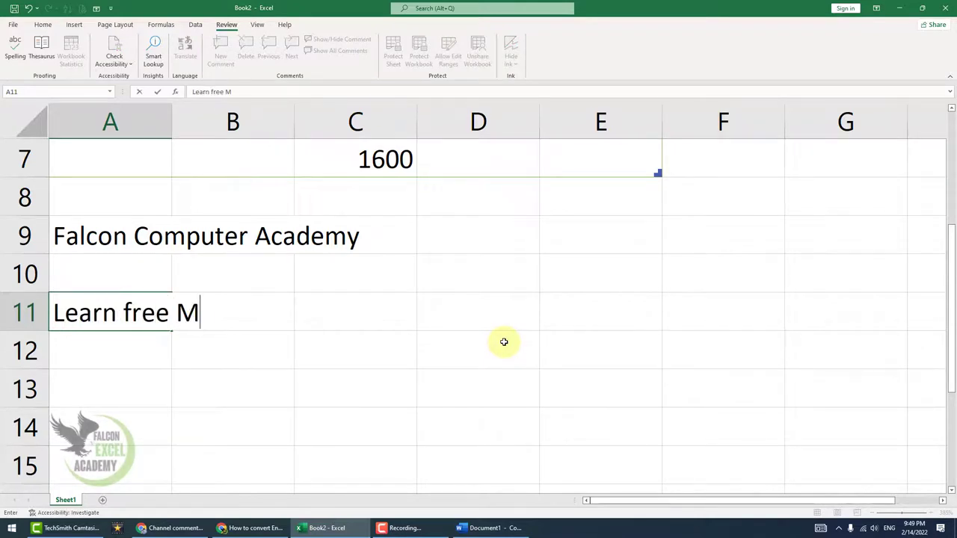
text(S EXCEL 2021 )
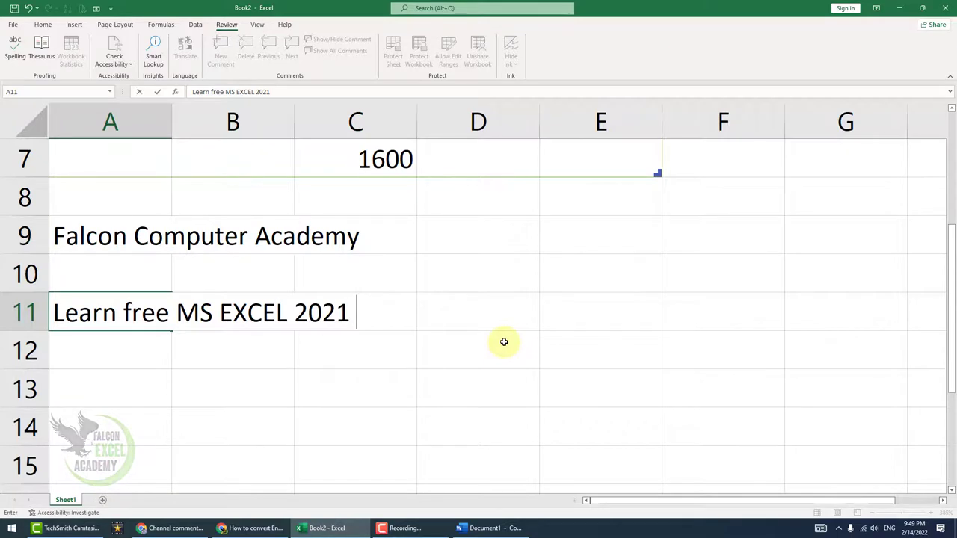
text(Classes)
key(Return)
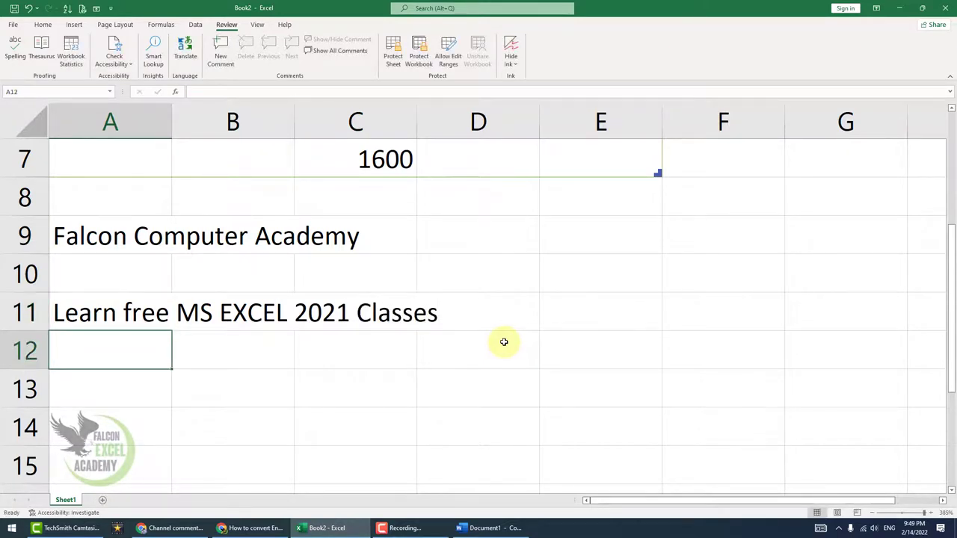
- Open the text of A11 in the Translator and set the target language to Hindi
click(122, 311)
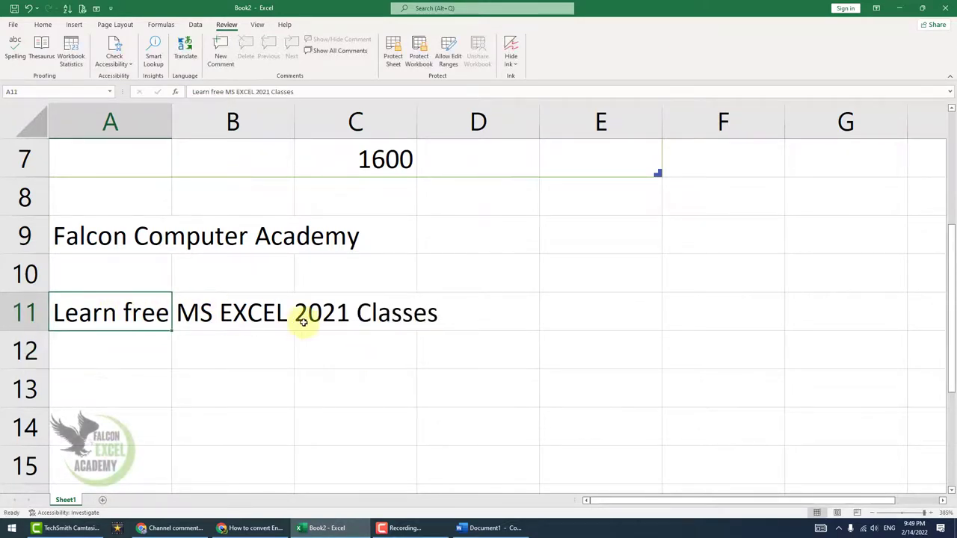
click(141, 357)
click(132, 316)
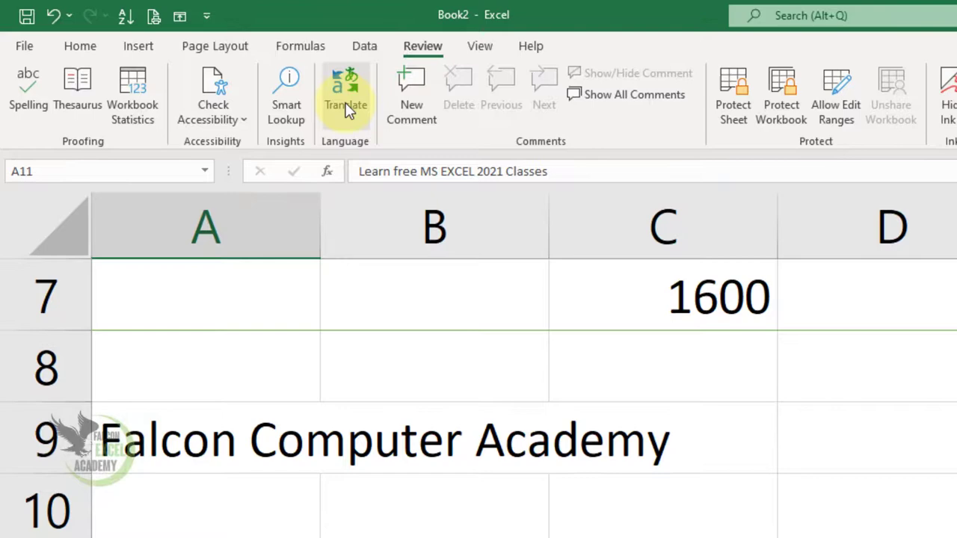
click(346, 107)
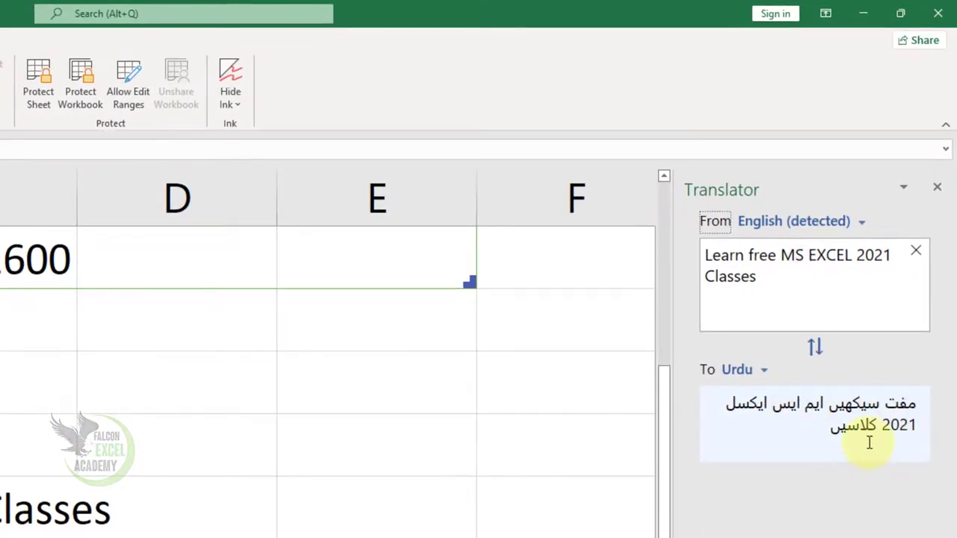
click(764, 373)
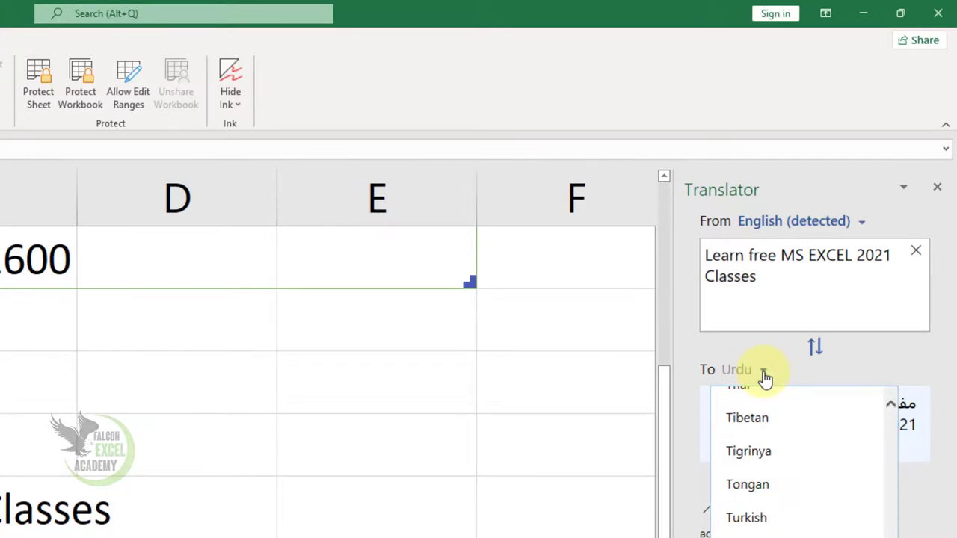
text(hin)
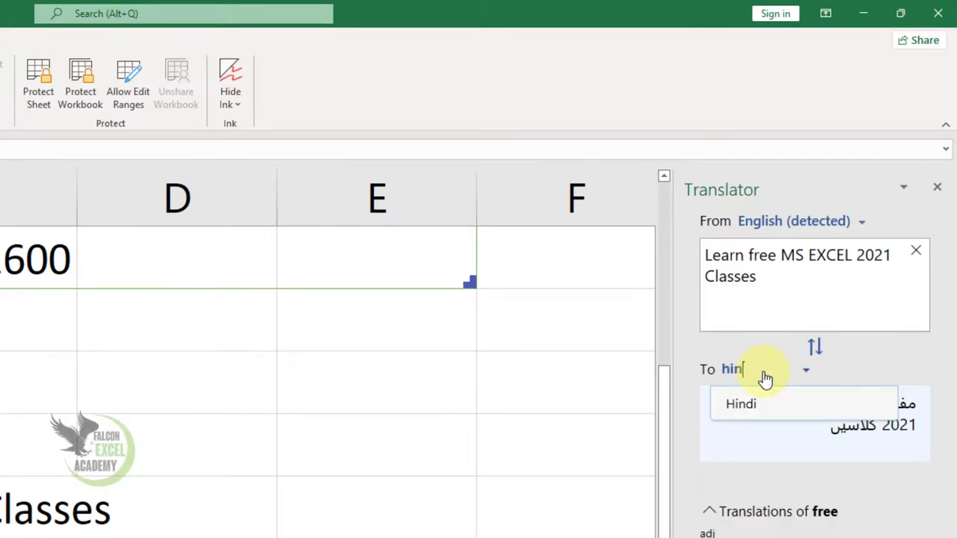
click(746, 408)
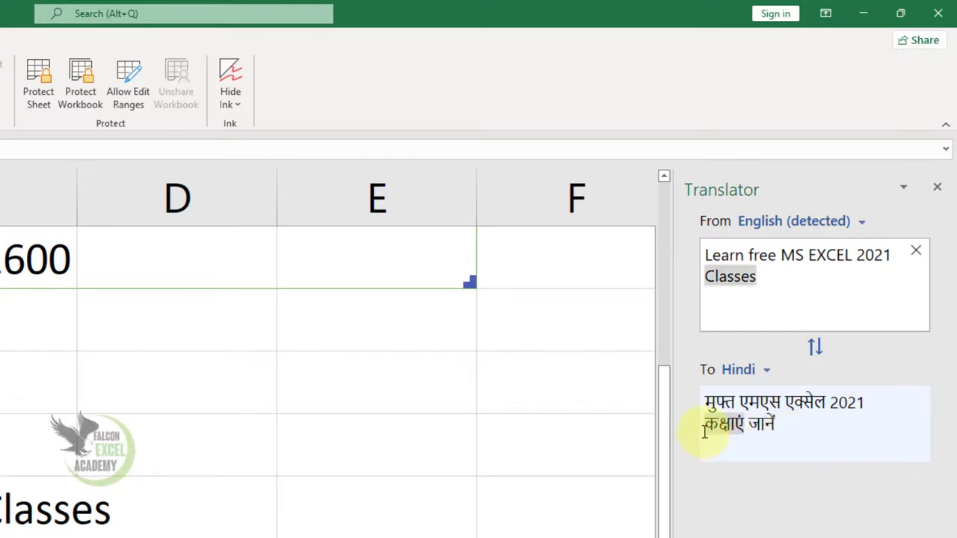
- Copy the entire Hindi translation from the Translator and paste it into cell A12
mouse_move(788, 406)
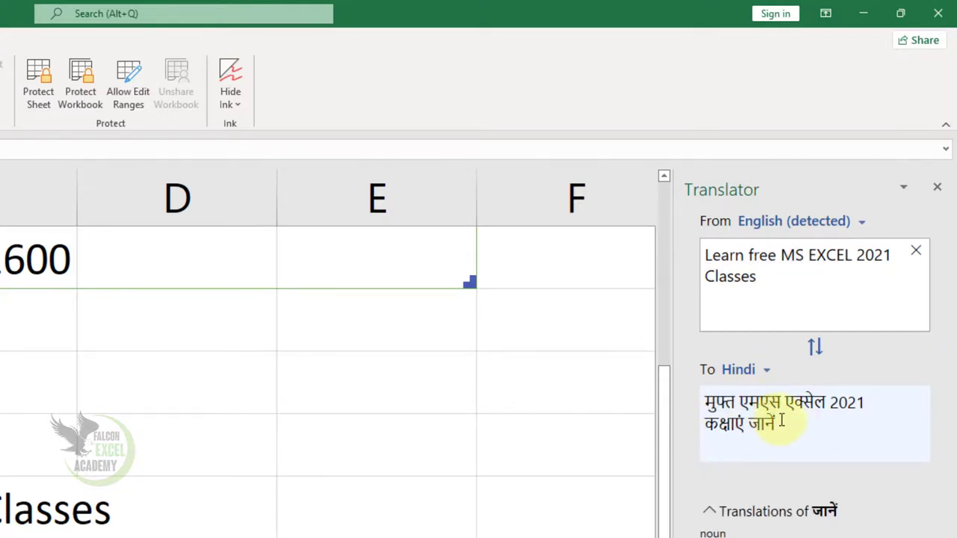
drag(770, 424, 679, 412)
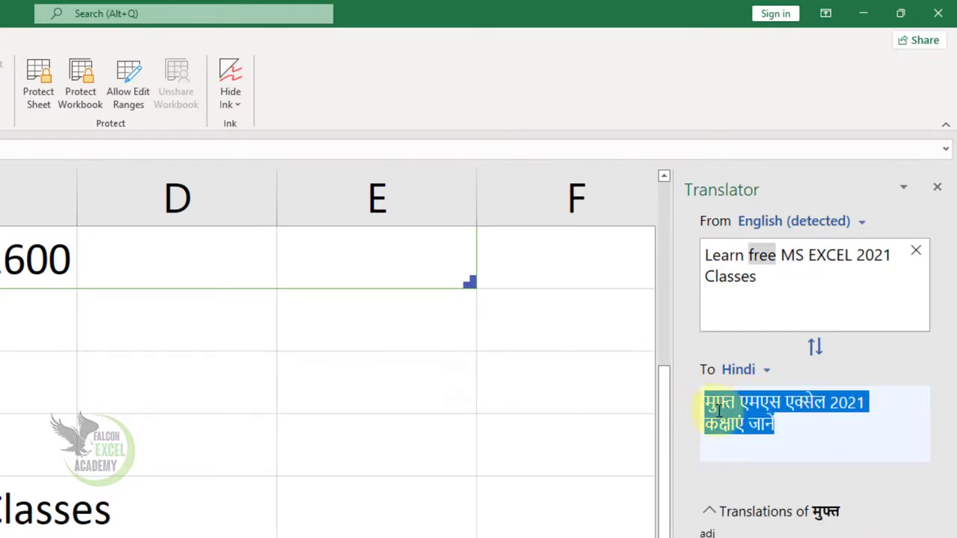
right_click(716, 411)
click(755, 425)
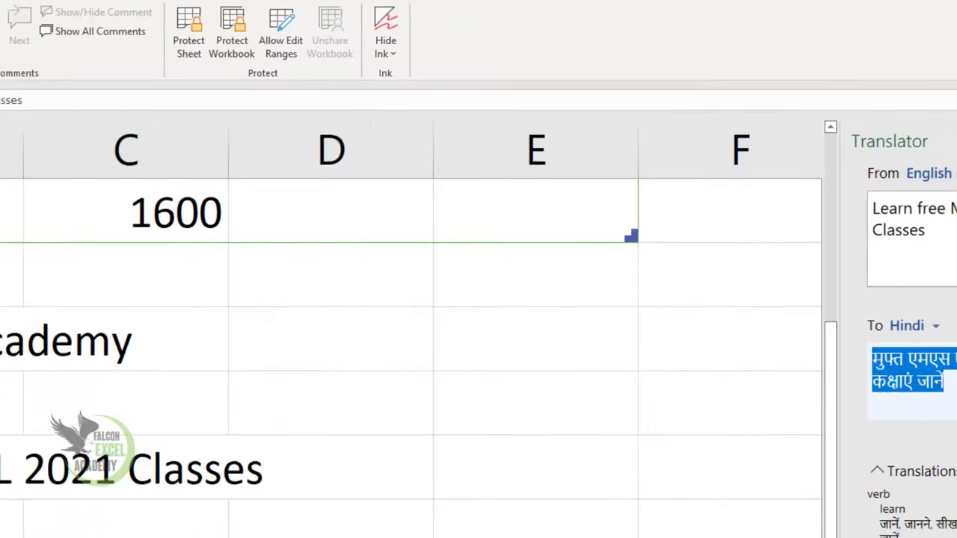
click(124, 408)
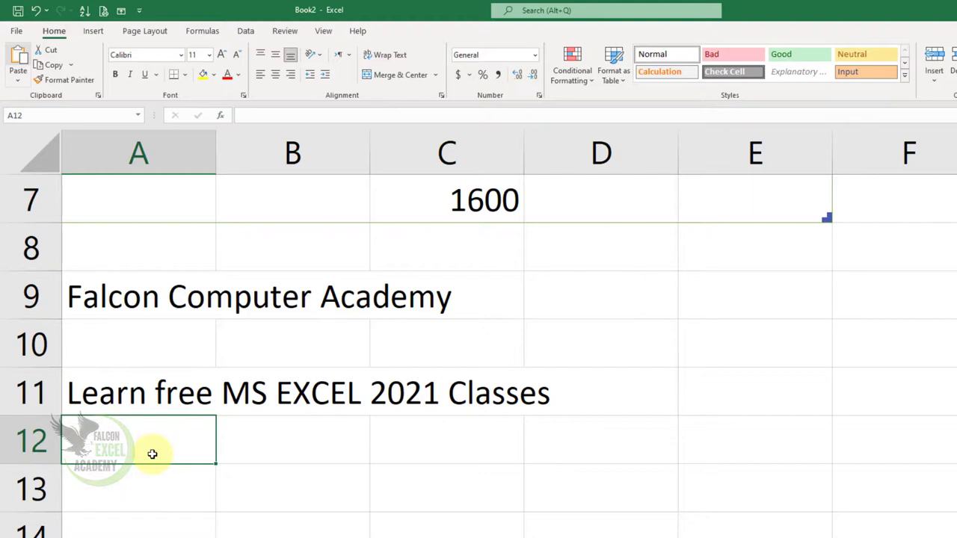
key(ctrl+v)
click(321, 517)
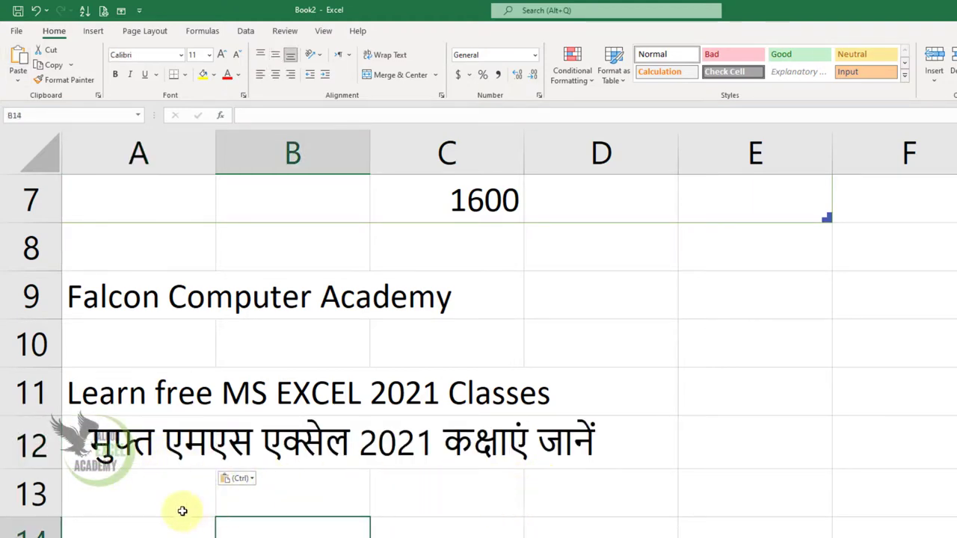
- Select cell A13 and change the Translator's target language to Urdu for the text from A11
click(139, 502)
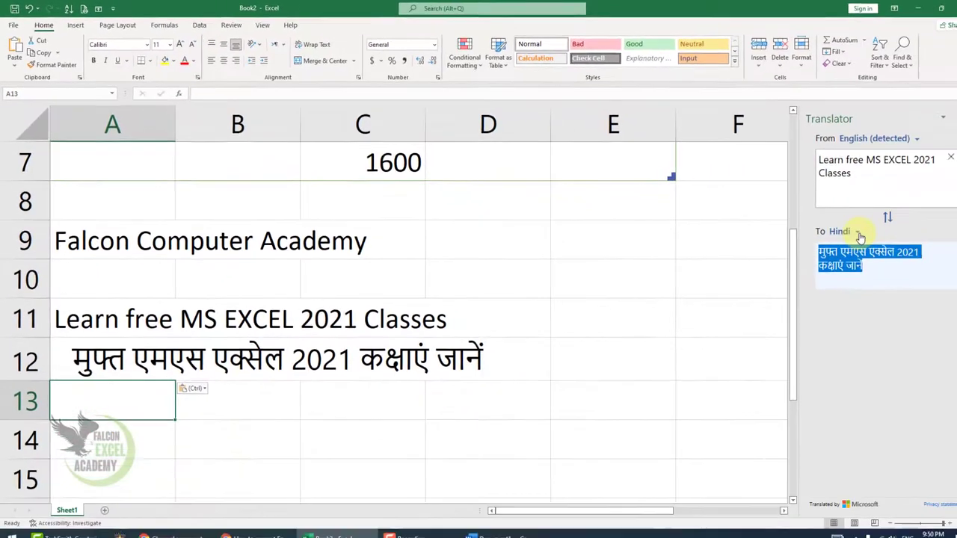
click(837, 226)
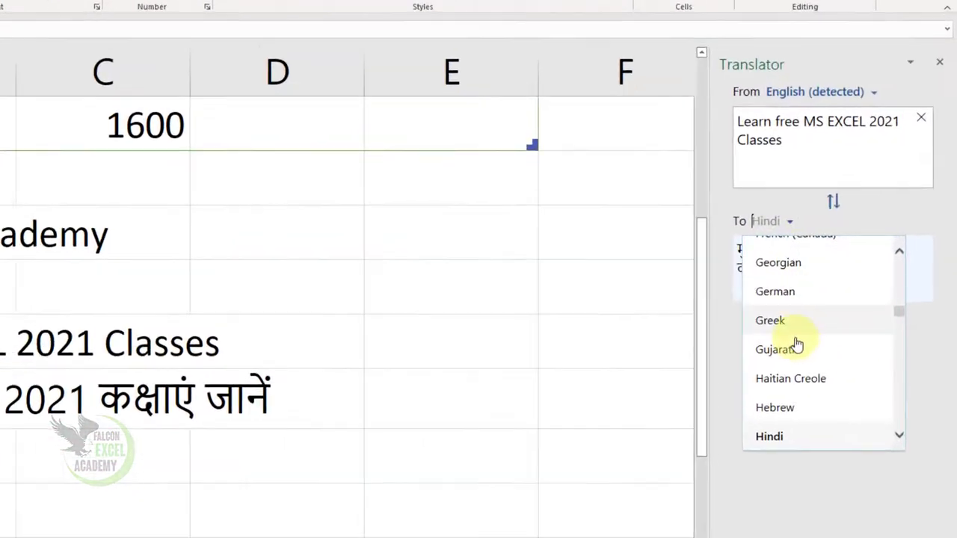
scroll(834, 311, down, 3)
scroll(776, 374, down, 2)
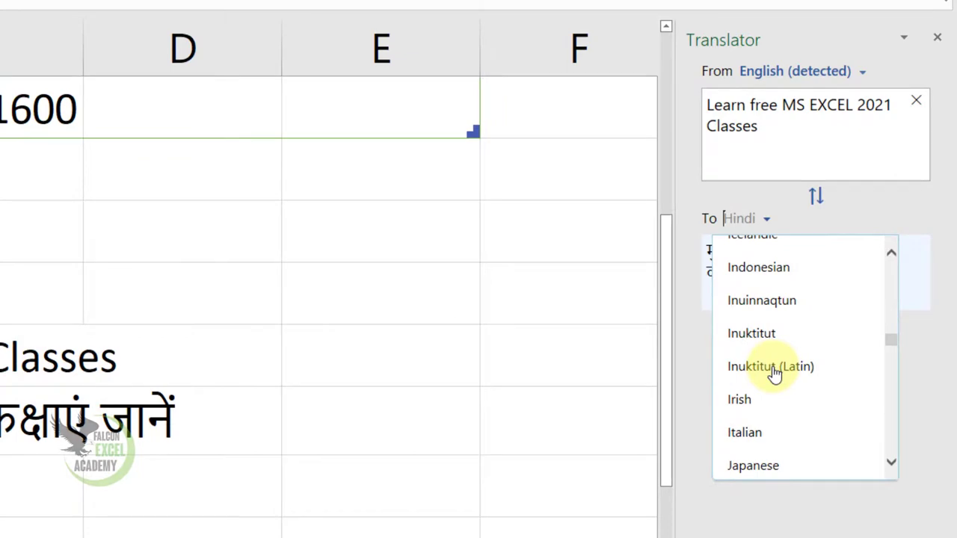
scroll(808, 378, down, 4)
drag(894, 368, 893, 454)
click(764, 299)
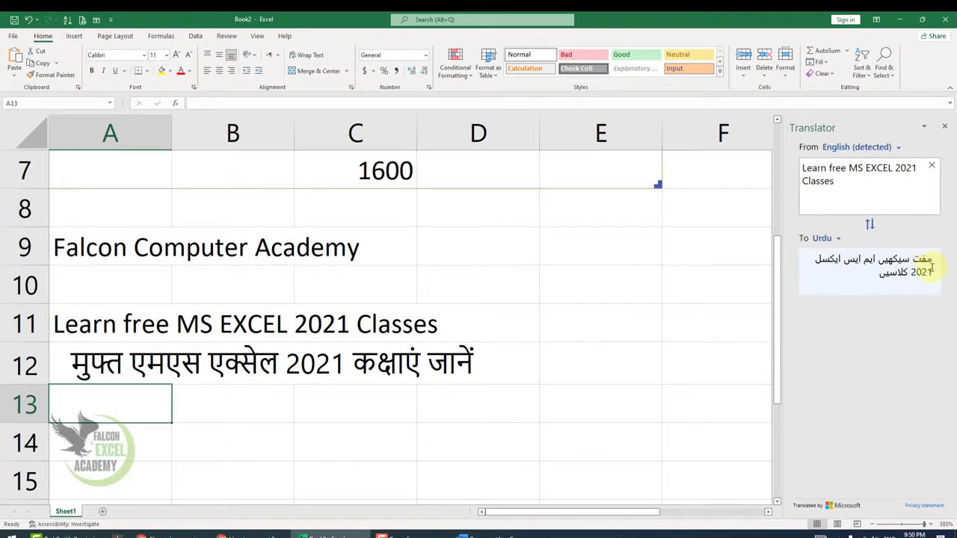
- Copy the entire Urdu translation from the Translator and paste it into the sheet starting at cell A13
drag(928, 274, 930, 261)
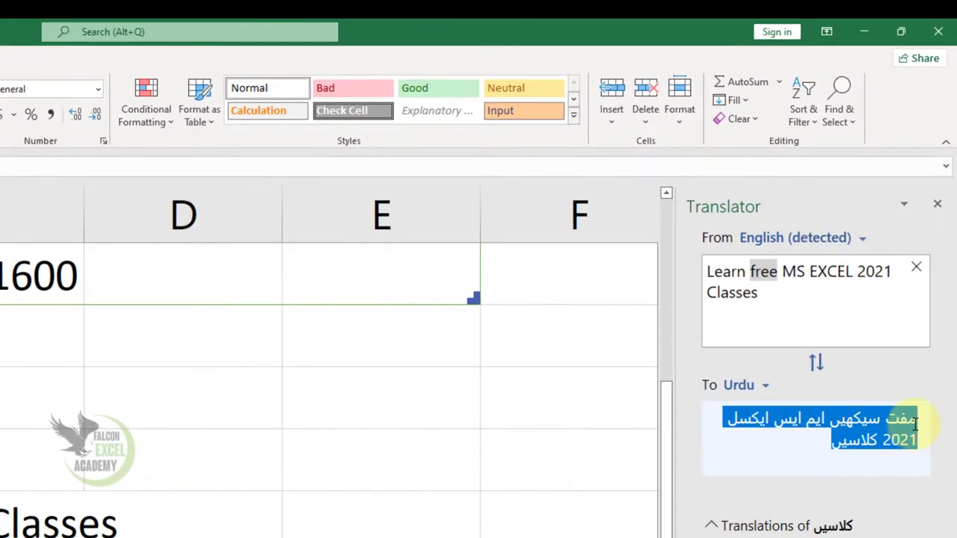
click(808, 449)
key(ctrl+c)
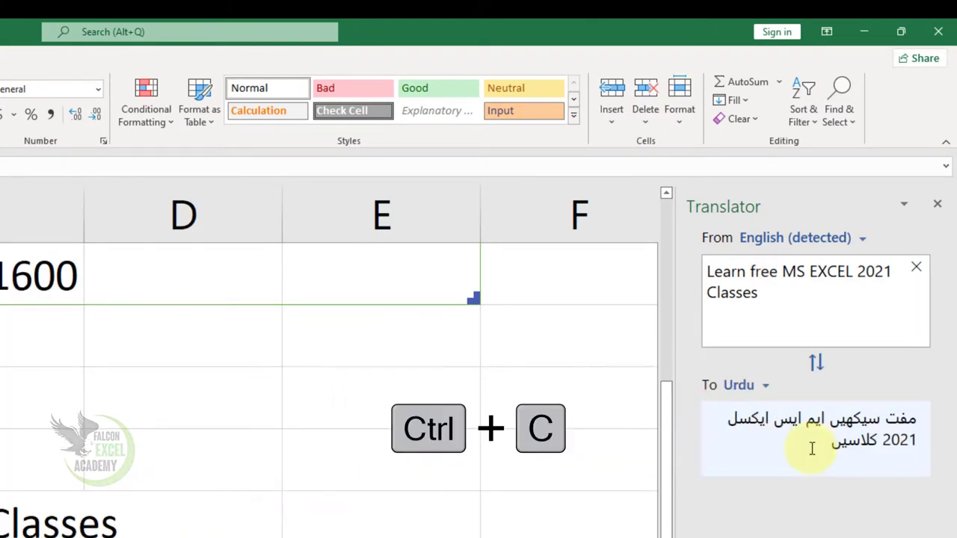
triple_click(824, 445)
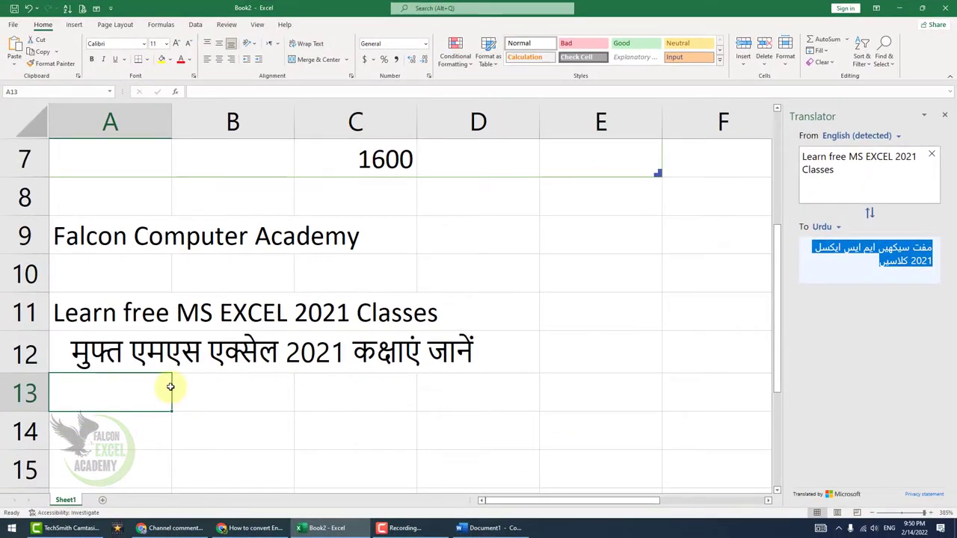
key(ctrl+v)
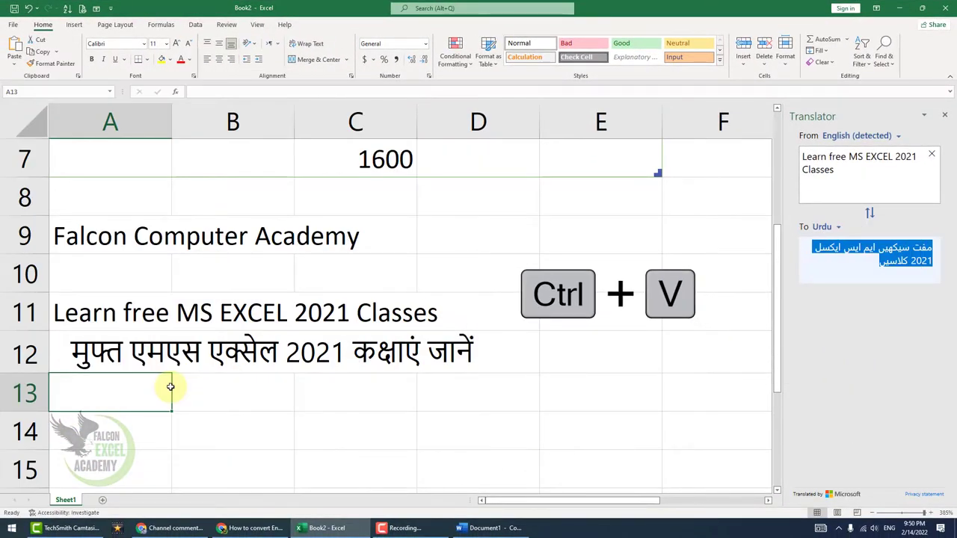
- Delete the pasted "Urdu translation." label from row 13, keeping the Urdu text below it
click(353, 391)
drag(271, 391, 75, 395)
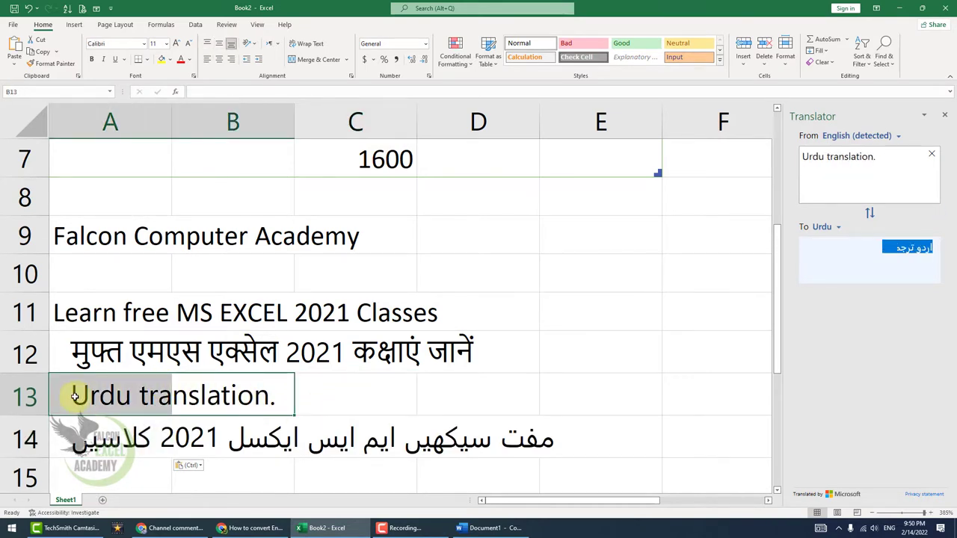
key(Delete)
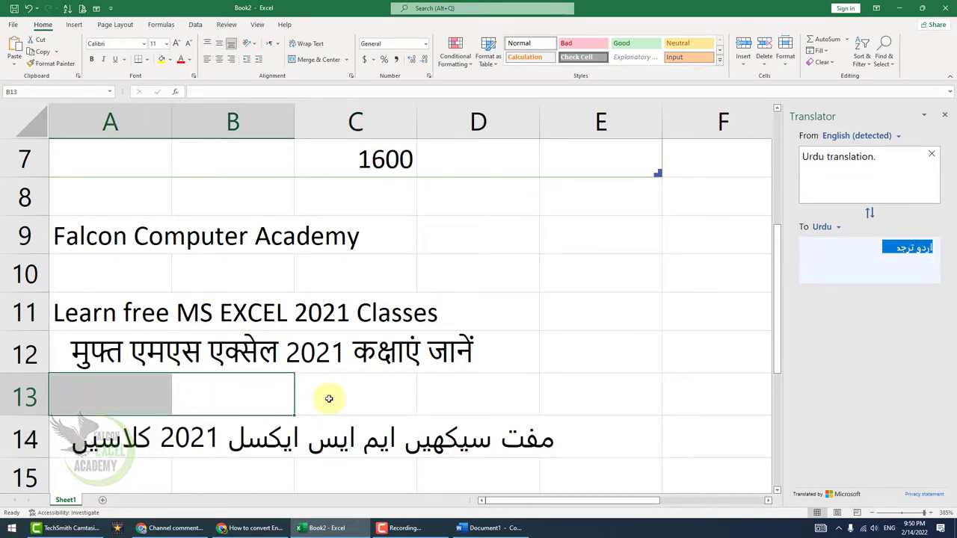
click(537, 389)
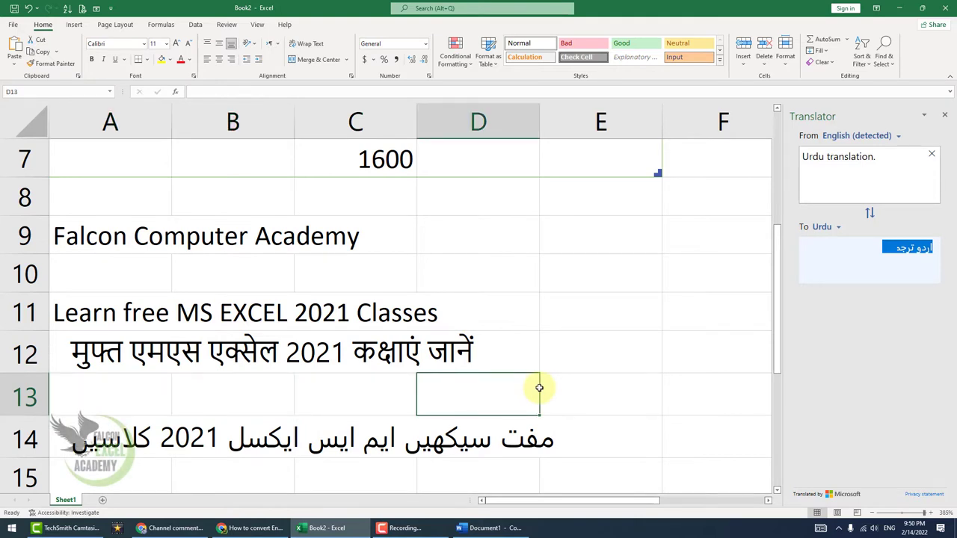